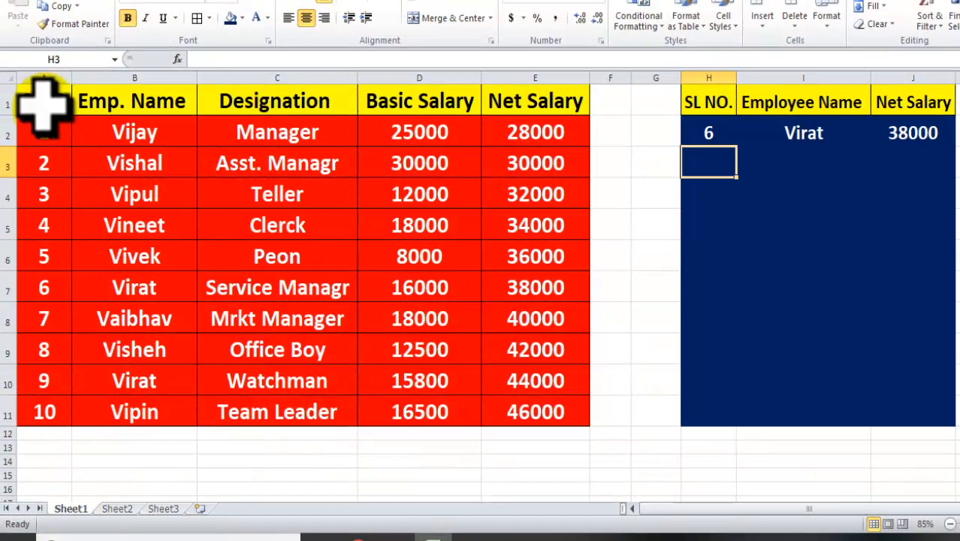
Review the S NO, Emp. Name, Designation, Basic Salary and Net Salary columns of the employee table
drag(43, 103, 48, 339)
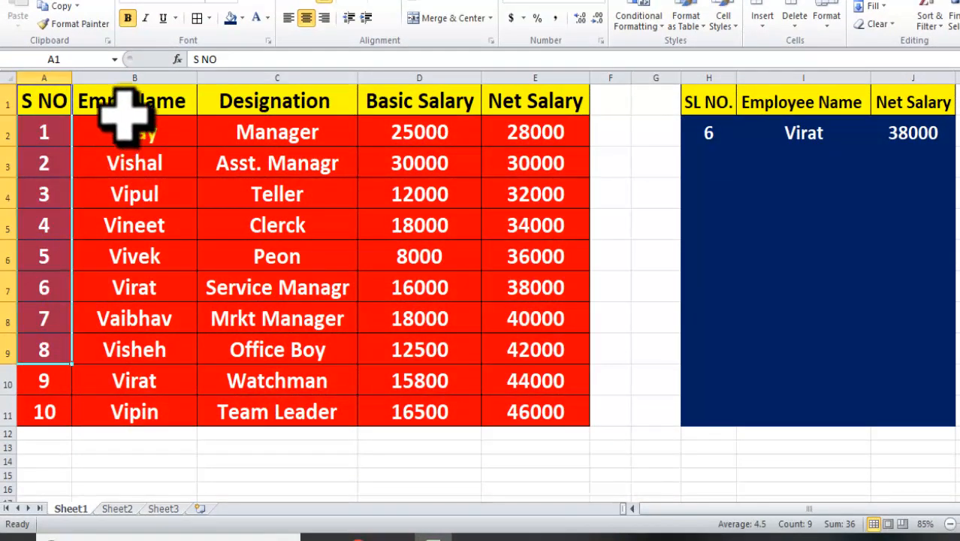
drag(127, 101, 156, 336)
drag(279, 102, 289, 369)
drag(411, 104, 389, 409)
drag(527, 102, 507, 406)
Compare the Basic Salary and Net Salary column headings of the employee table
click(422, 168)
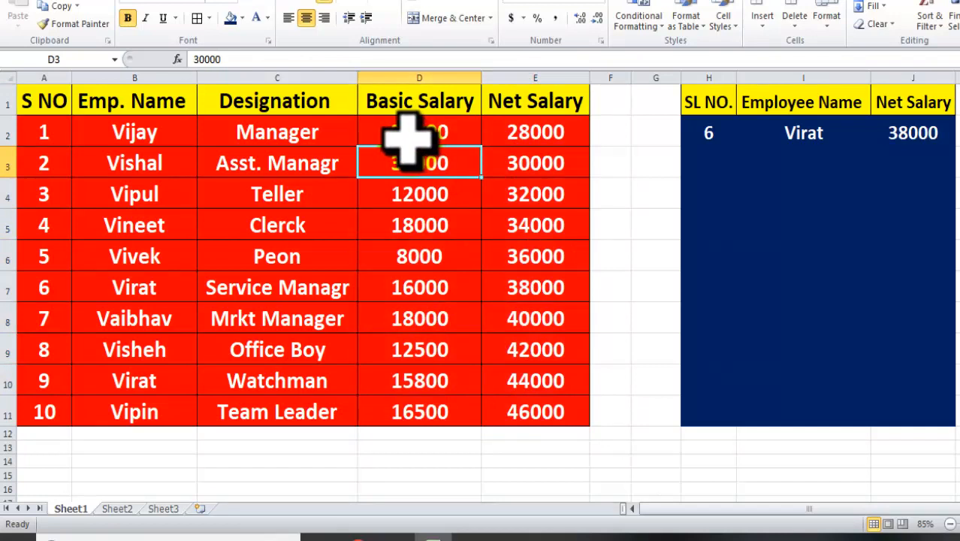
click(510, 98)
click(435, 100)
click(492, 100)
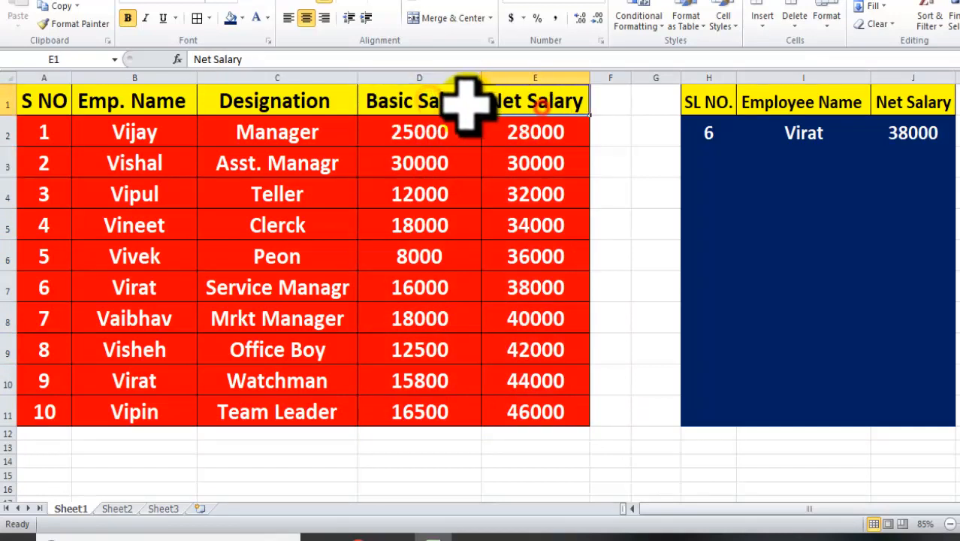
click(421, 100)
click(545, 103)
click(451, 98)
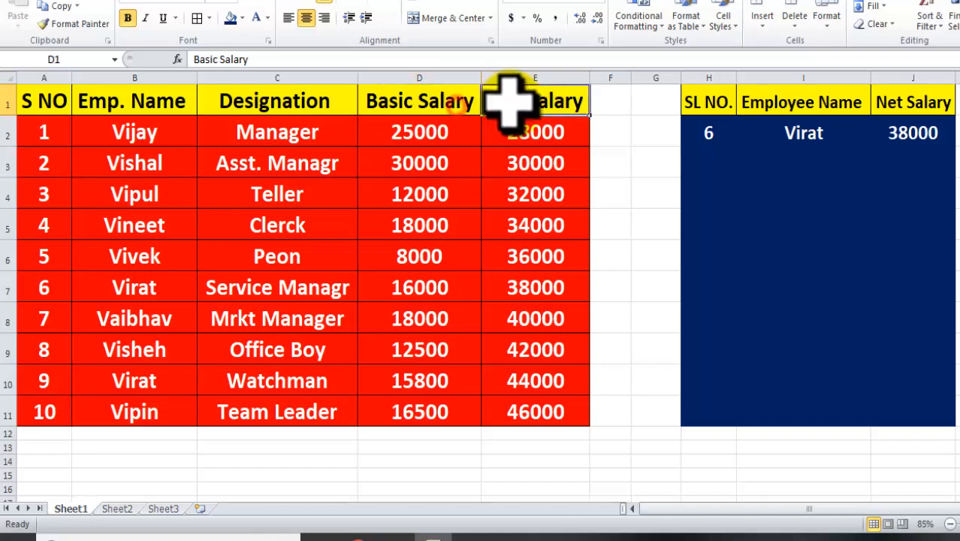
click(503, 98)
click(444, 98)
click(499, 98)
click(459, 96)
click(499, 98)
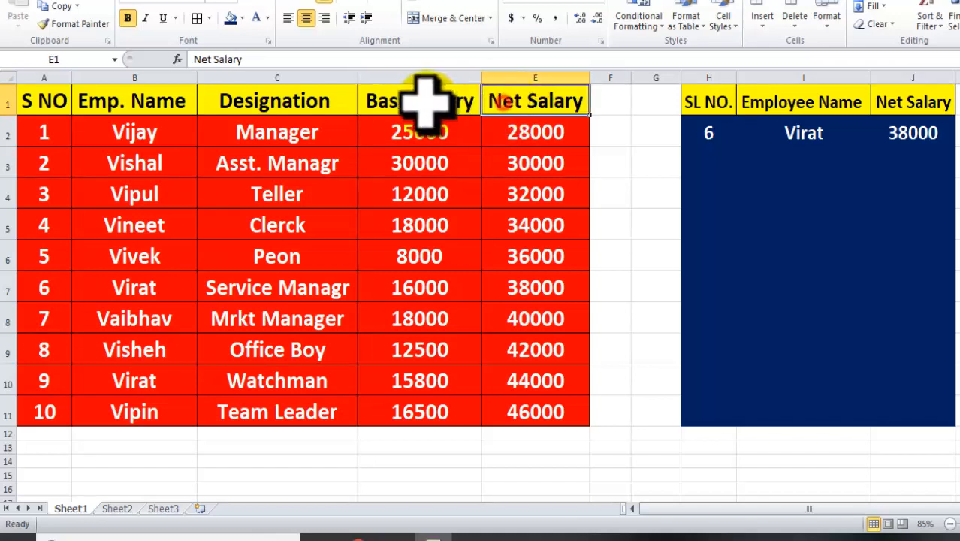
click(435, 97)
click(515, 105)
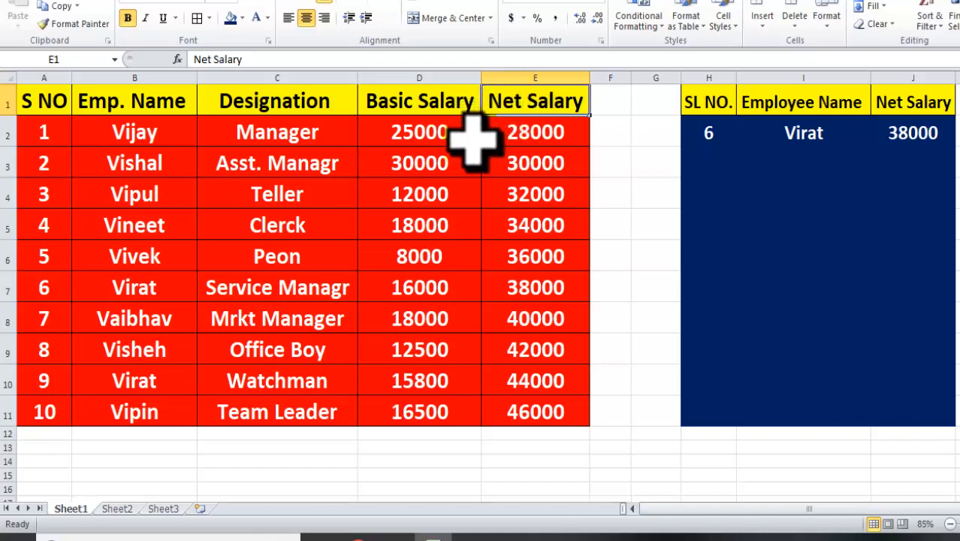
click(461, 97)
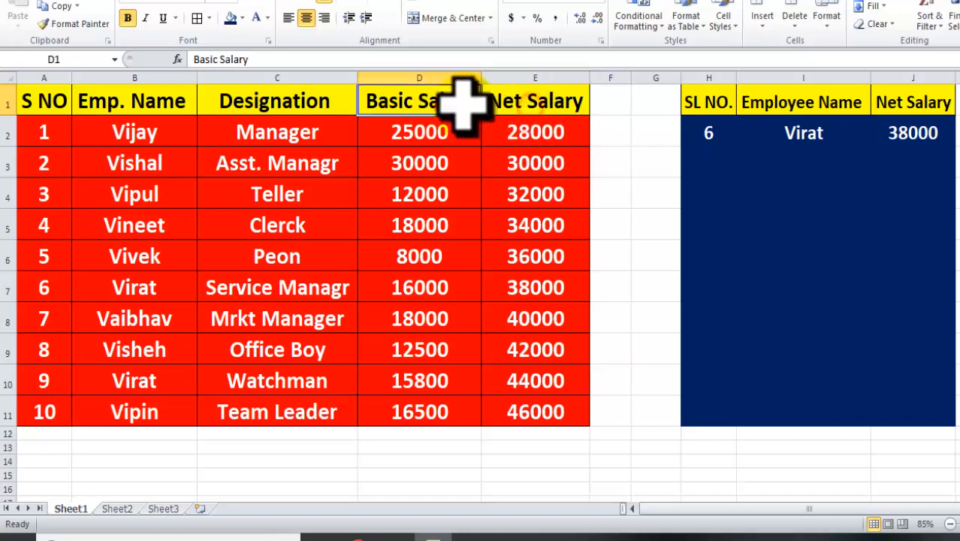
click(497, 98)
click(467, 98)
drag(485, 97, 525, 160)
click(524, 161)
Compare the basic and net salary amounts row by row, including both salary columns down to row 11
drag(417, 105, 409, 140)
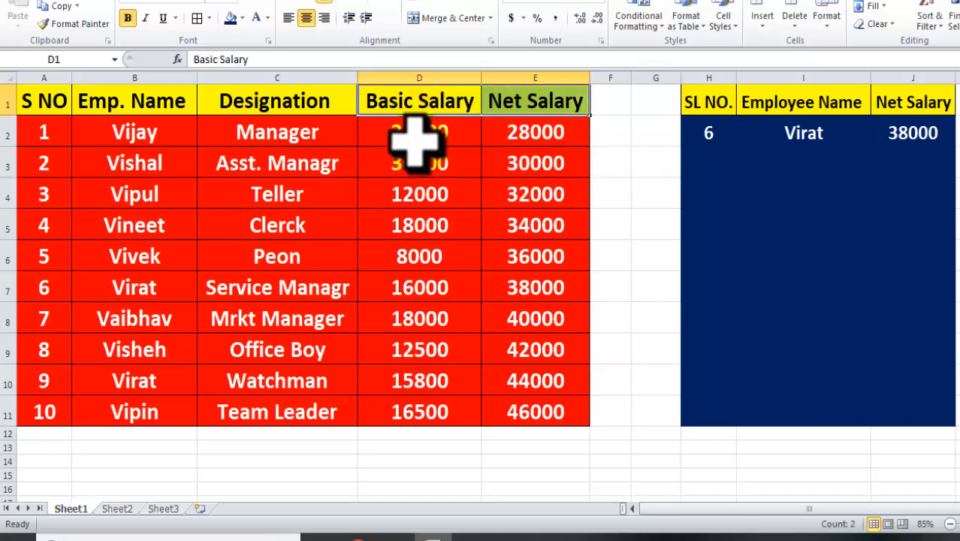
click(409, 128)
click(525, 129)
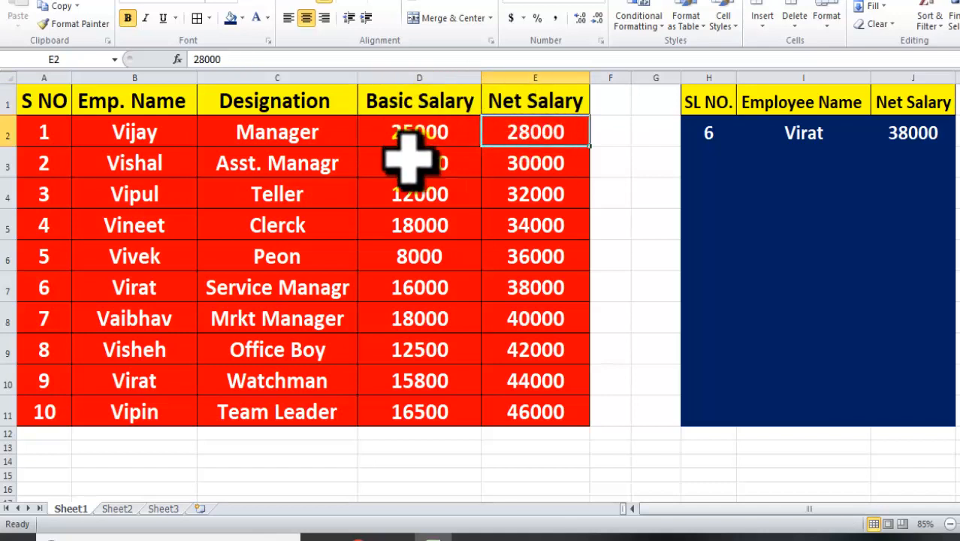
click(454, 156)
click(526, 166)
click(439, 193)
click(435, 227)
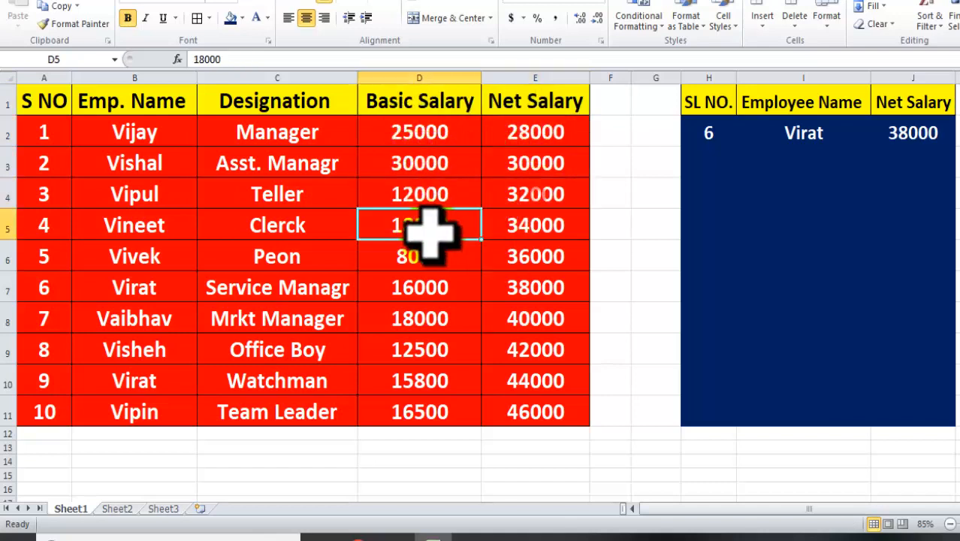
click(525, 225)
click(416, 105)
drag(509, 101, 496, 409)
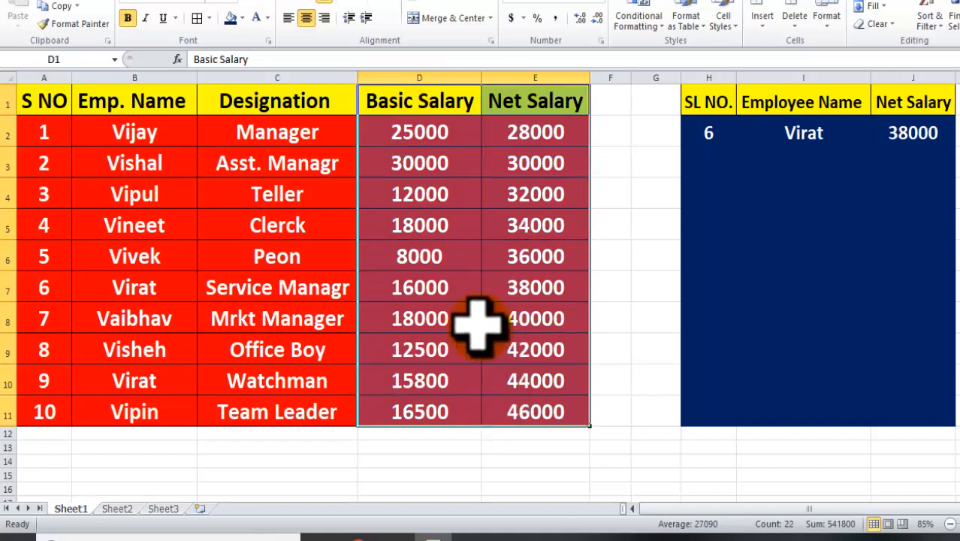
click(459, 248)
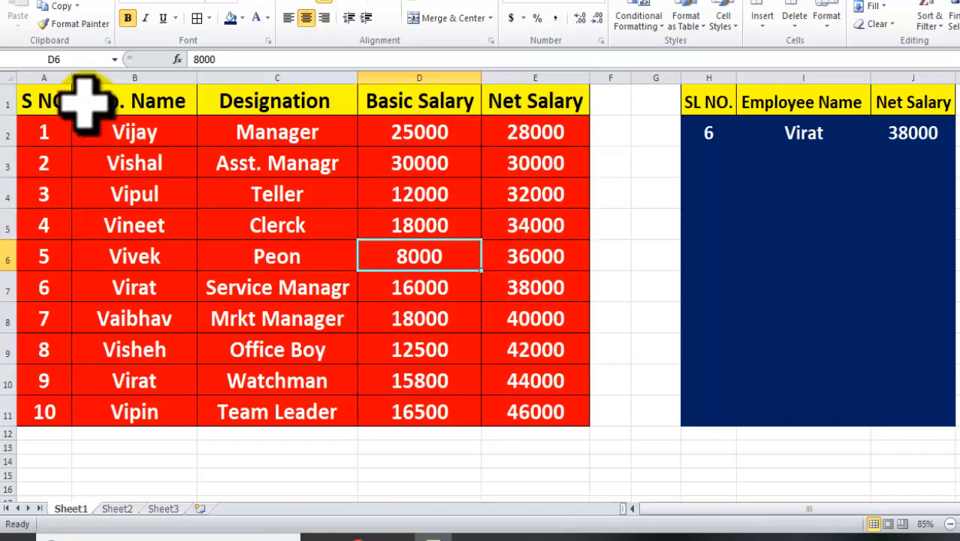
Review the full employee table A1:E11 and the serial number, name and net salary cells of the lookup table
drag(30, 101, 534, 406)
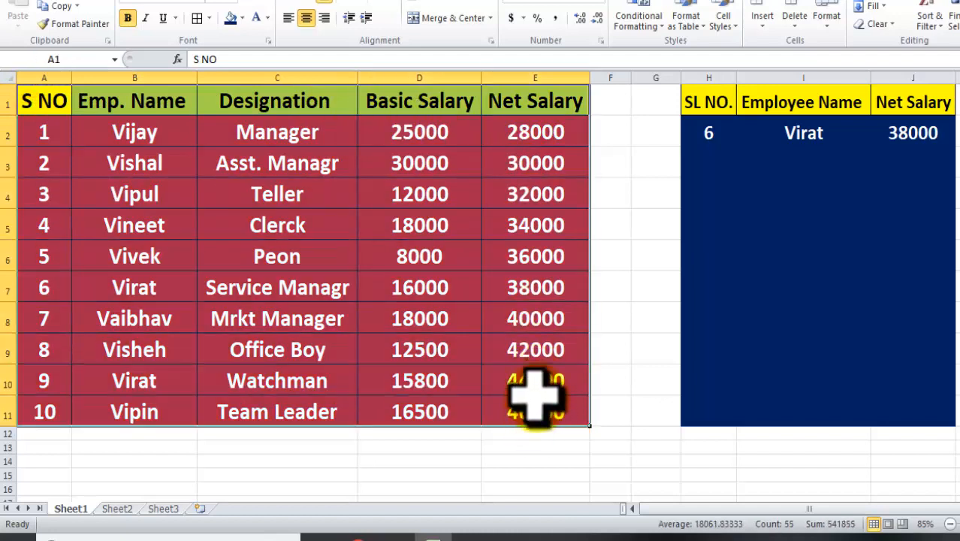
click(462, 248)
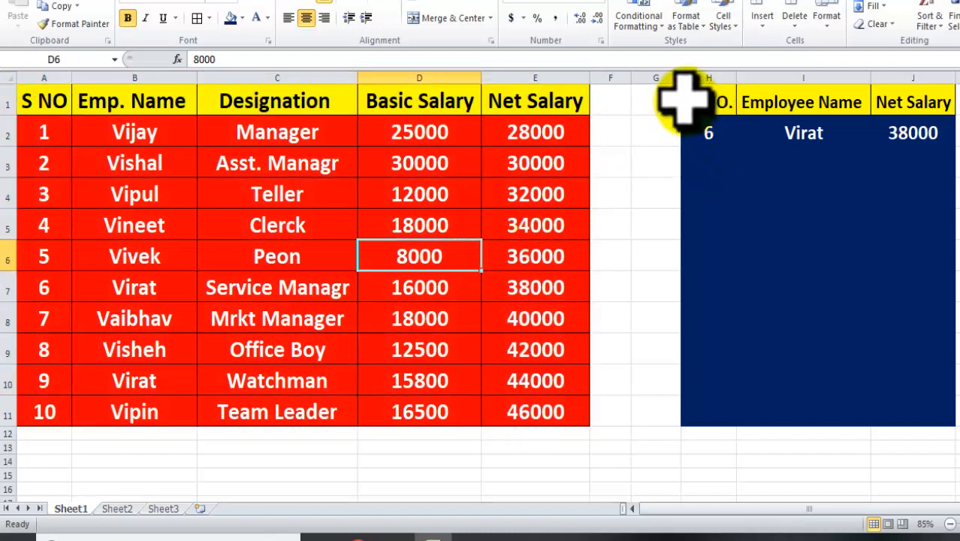
drag(681, 96, 878, 133)
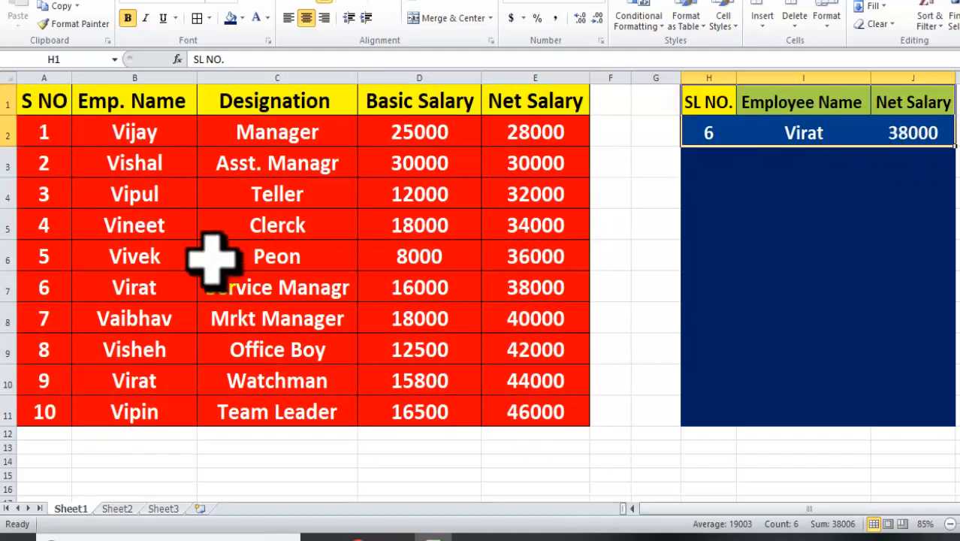
click(732, 137)
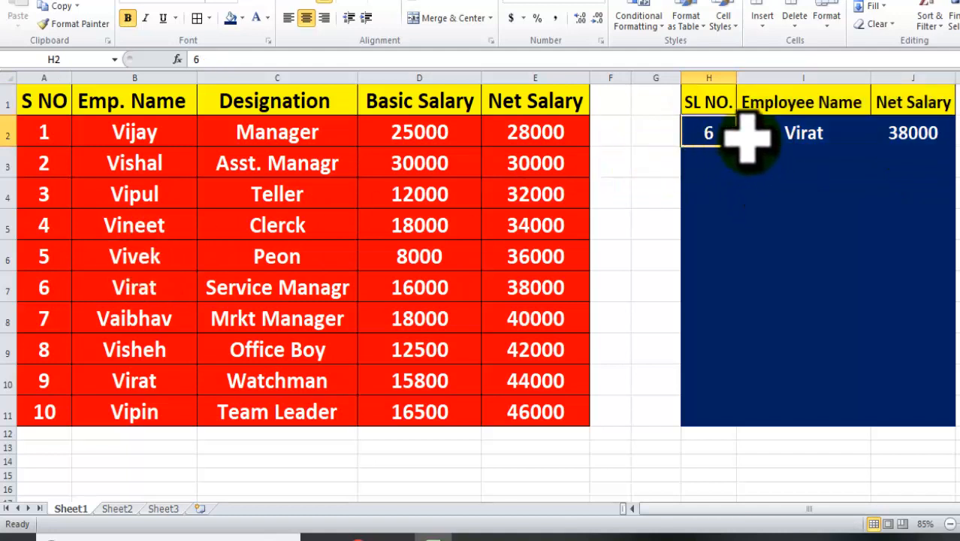
click(811, 142)
click(920, 136)
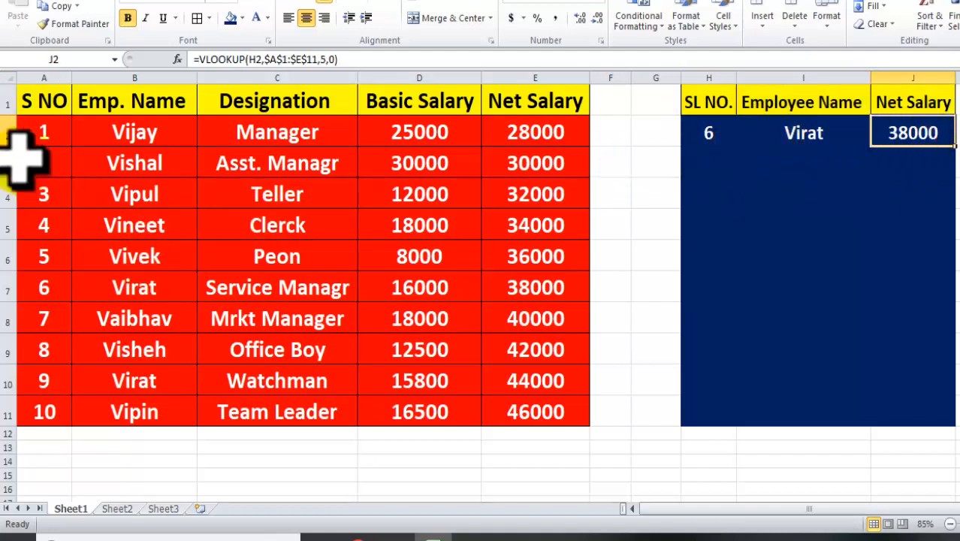
Examine the serial numbers in A2:A11 and the rows below the employee table
drag(37, 132, 48, 421)
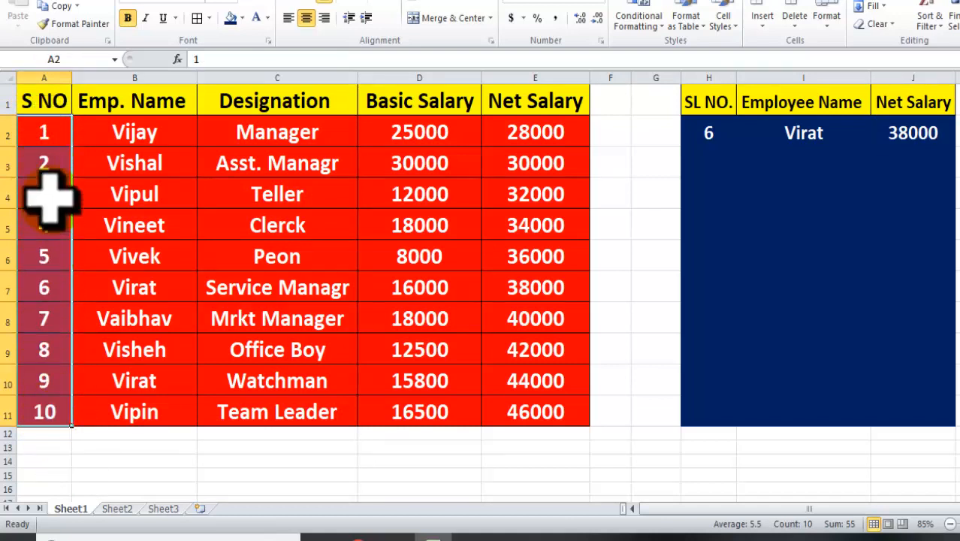
click(54, 412)
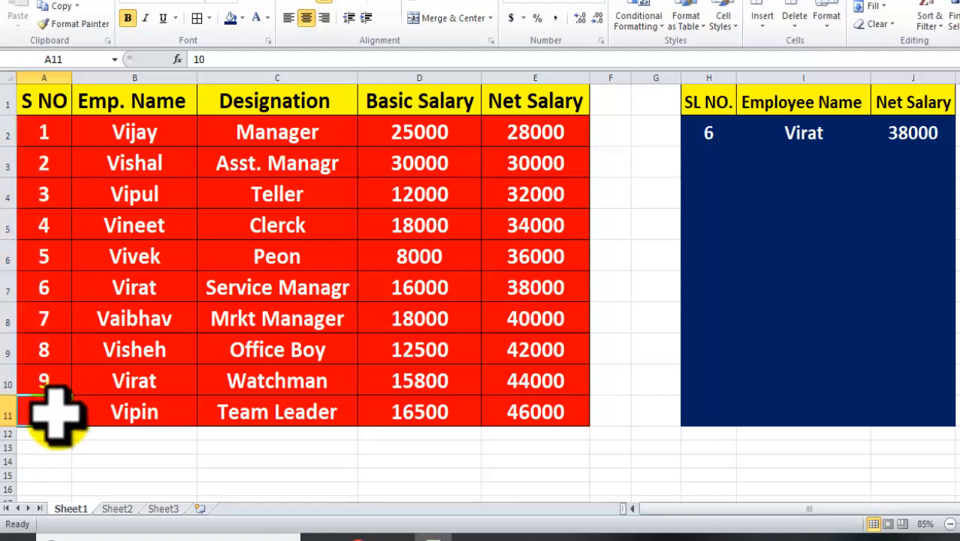
scroll(57, 326, down, 6)
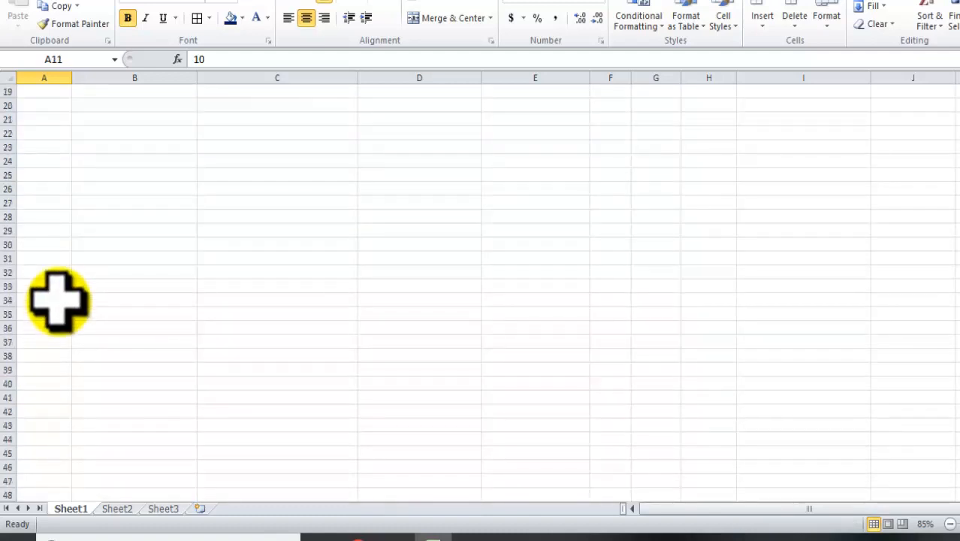
scroll(55, 293, up, 4)
scroll(51, 304, down, 20)
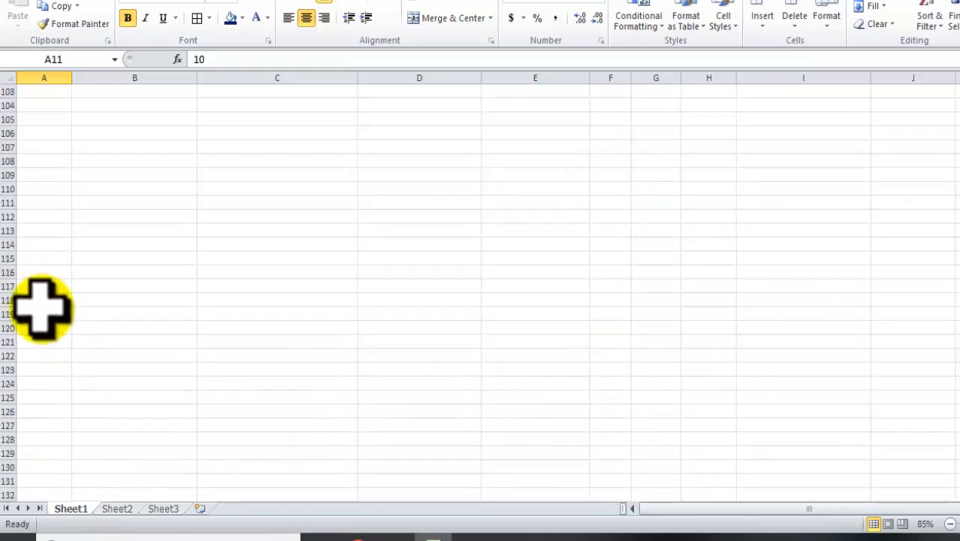
scroll(41, 308, down, 14)
scroll(38, 297, up, 20)
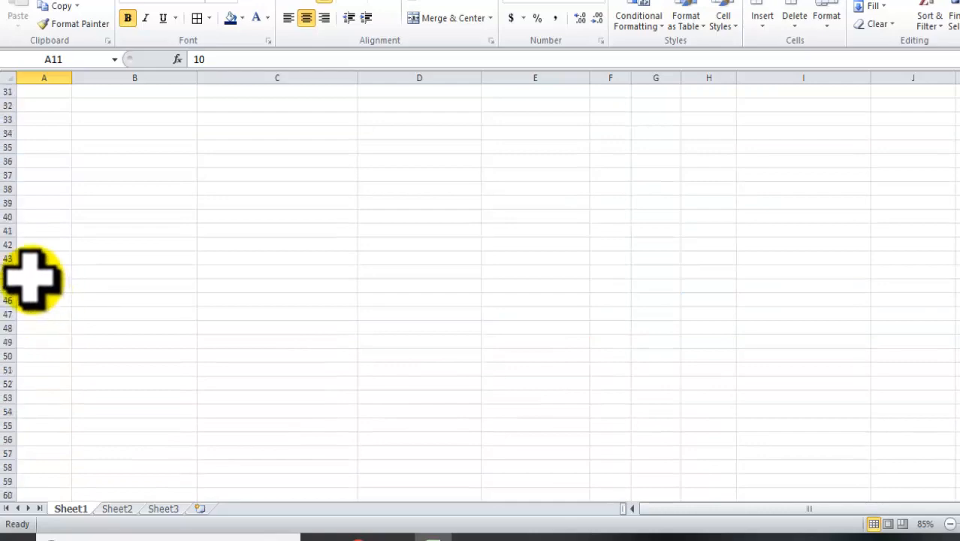
scroll(28, 272, up, 10)
scroll(32, 270, down, 4)
scroll(43, 262, up, 4)
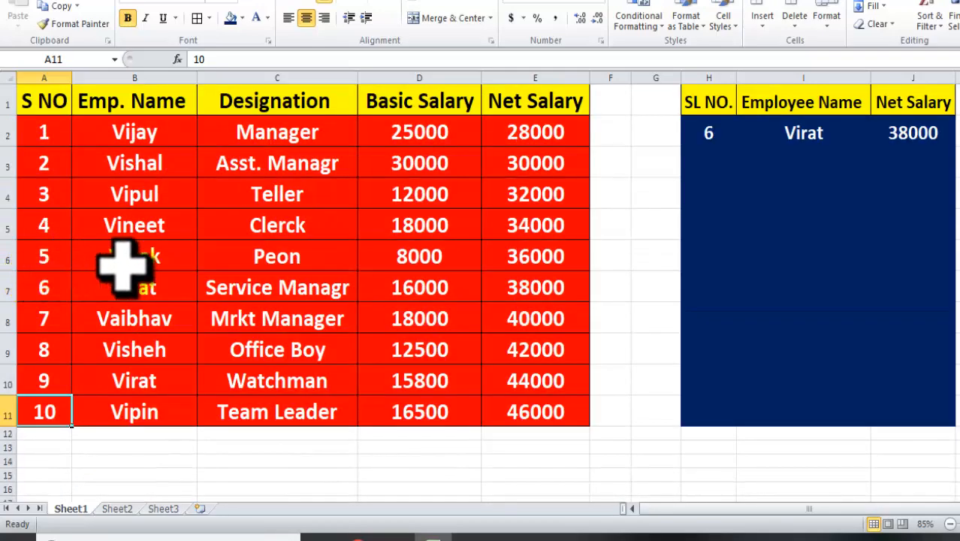
Set the lookup serial number in H2 to 1
click(705, 135)
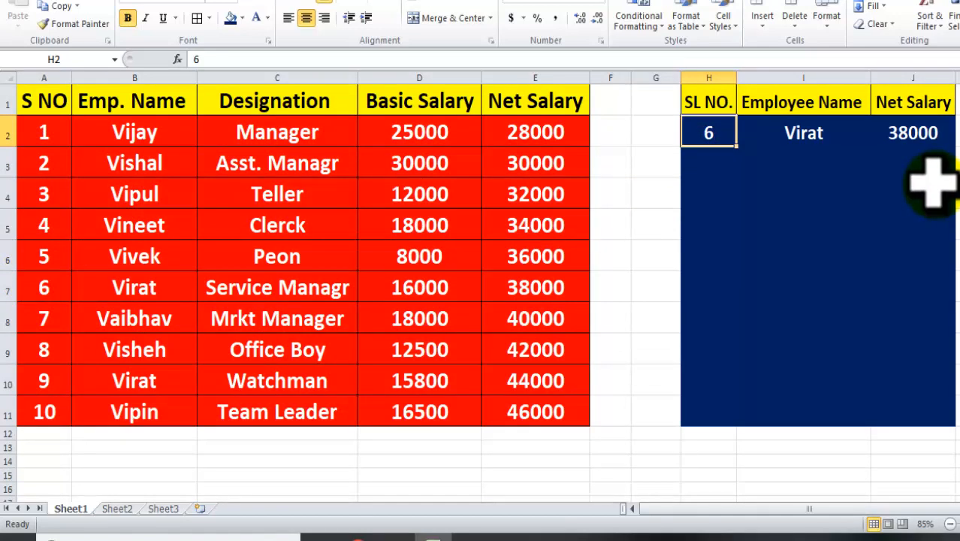
text(1)
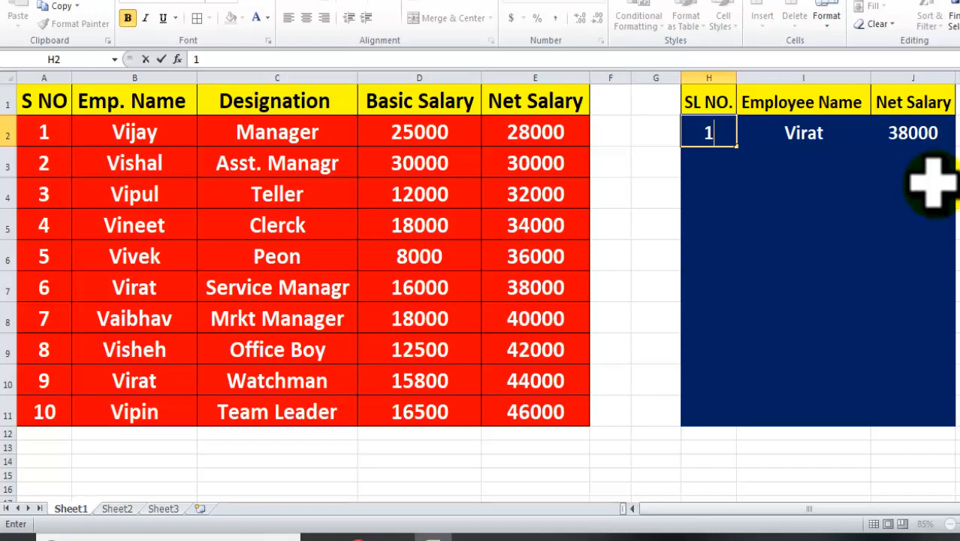
key(Return)
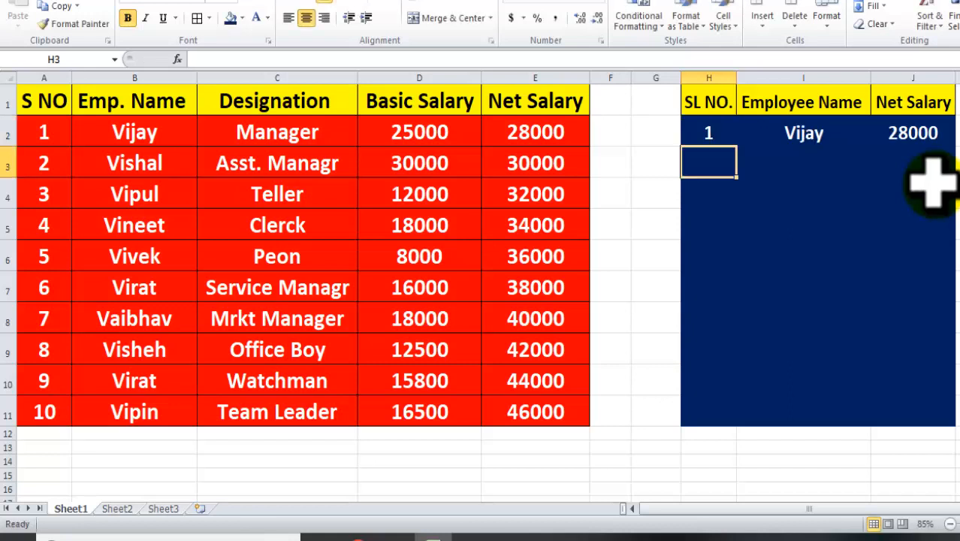
key(Up)
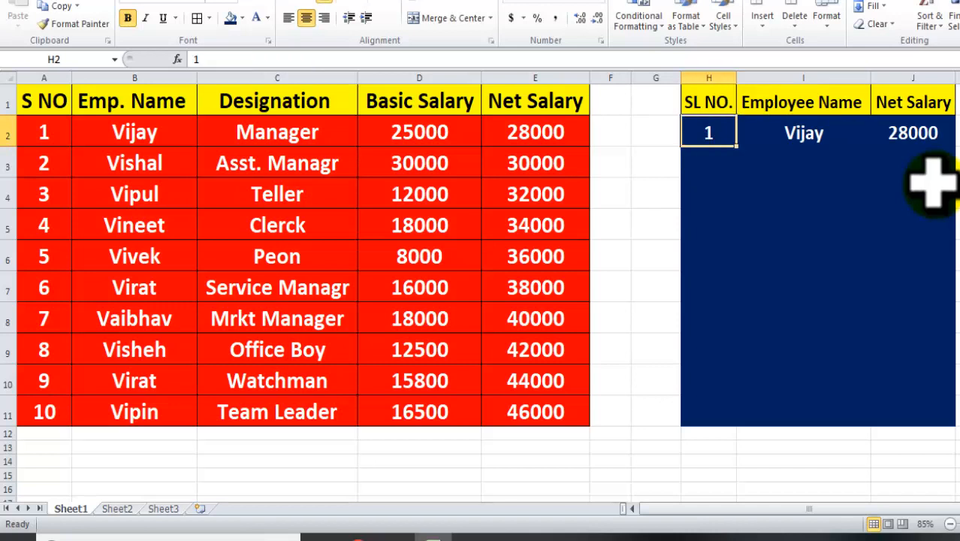
Check the VLOOKUP formulas in the Employee Name and Net Salary cells, I2 and J2
key(Right)
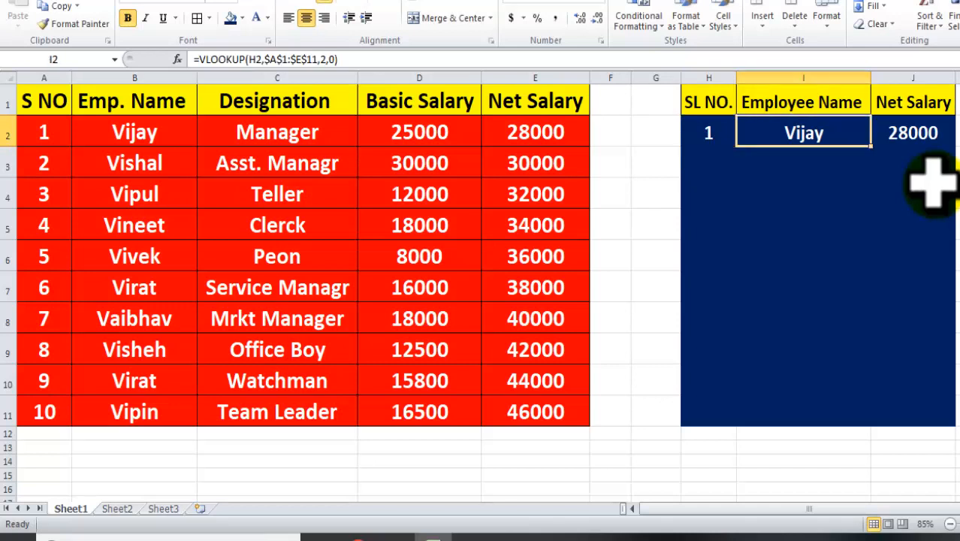
key(Right)
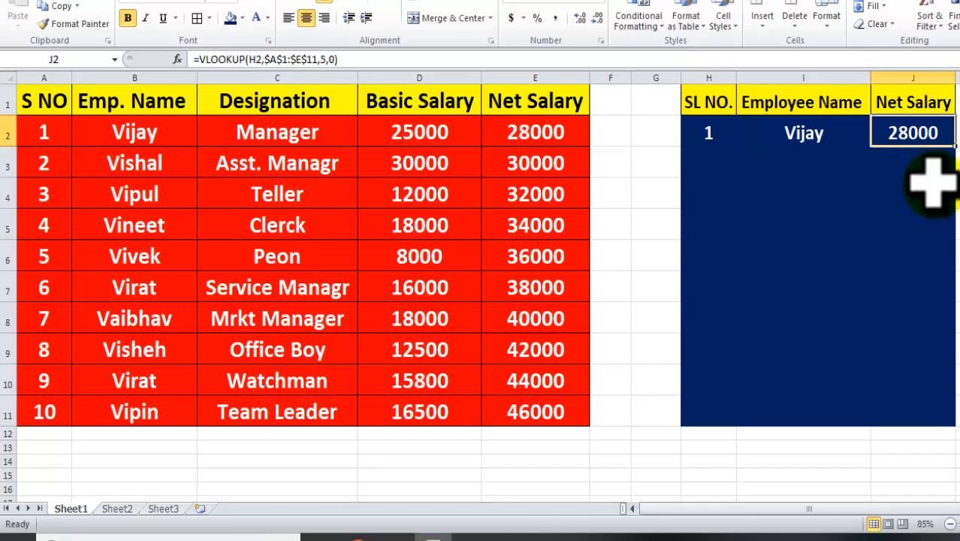
key(Left)
key(Left)
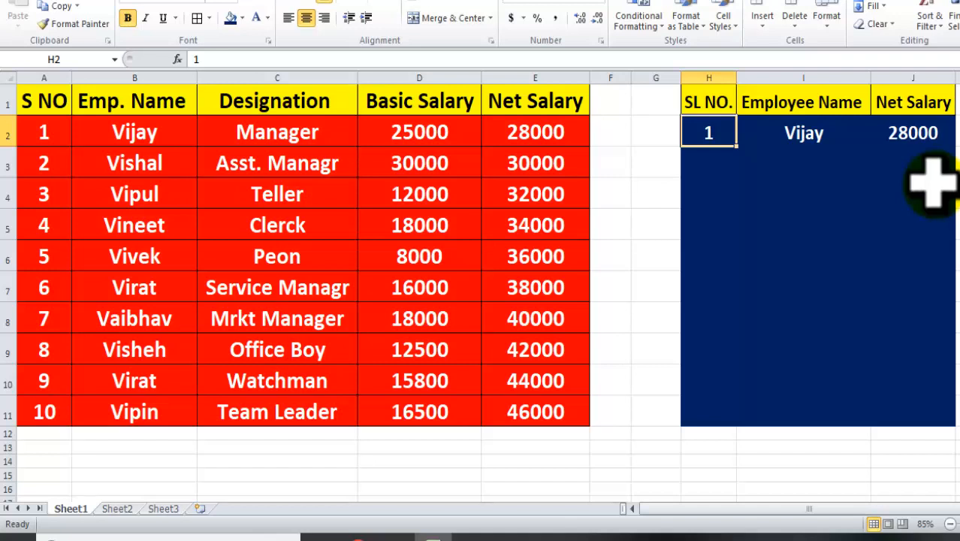
key(Left)
key(Left)
key(Left)
key(Right)
key(Right)
key(Right)
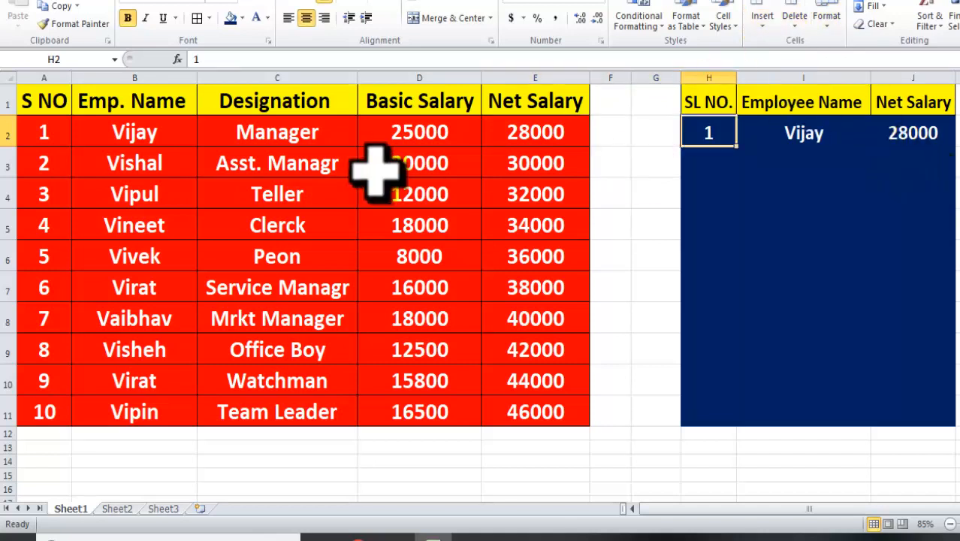
Set the lookup serial number in H2 to 3, one of the serial numbers in A2:A11
drag(37, 134, 64, 406)
click(60, 378)
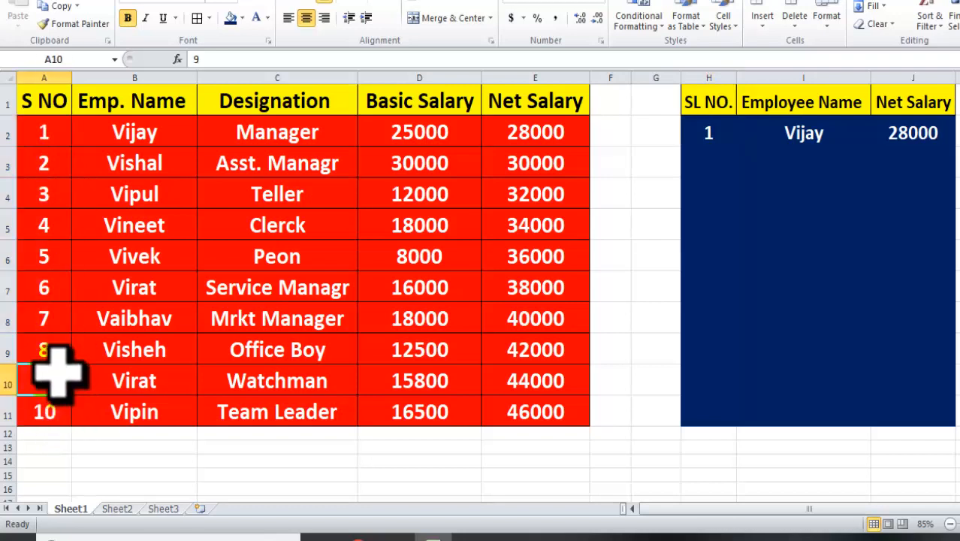
click(692, 135)
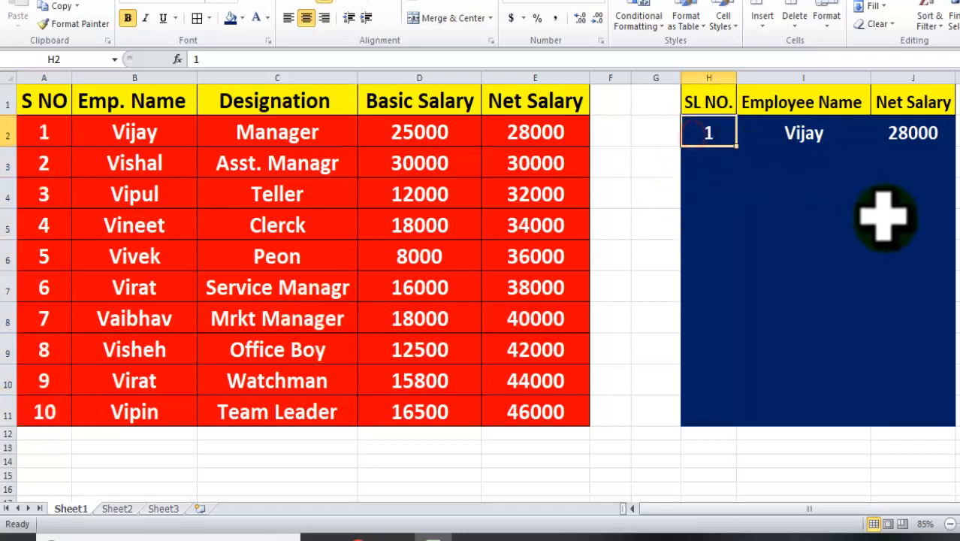
text(3)
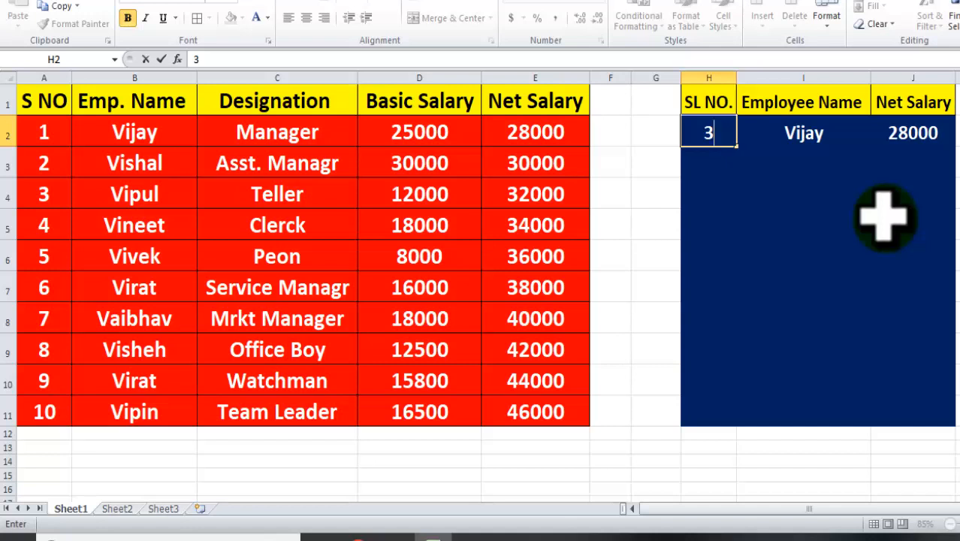
key(Return)
key(Up)
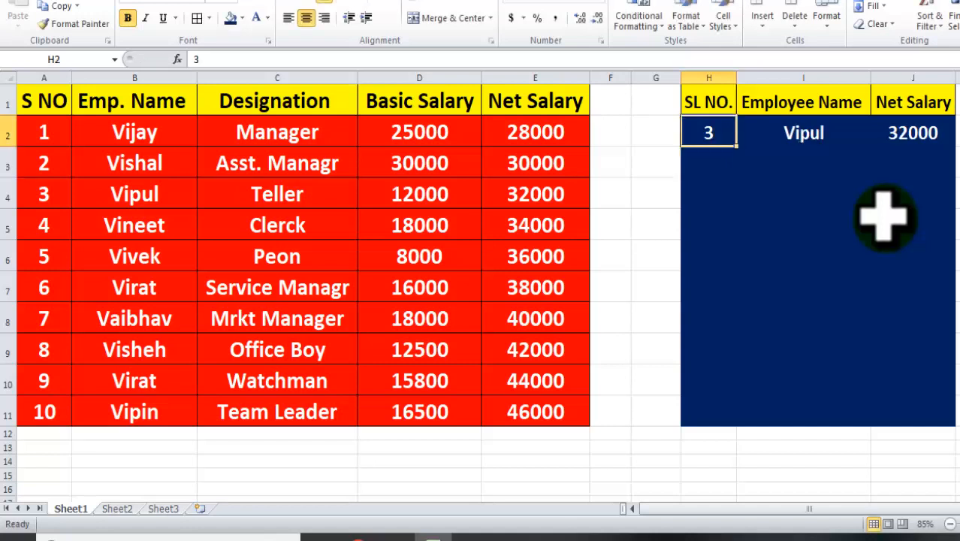
Check the VLOOKUP formulas and results in the Employee Name and Net Salary cells, I2 and J2, for serial number 3
key(Right)
key(Right)
key(Left)
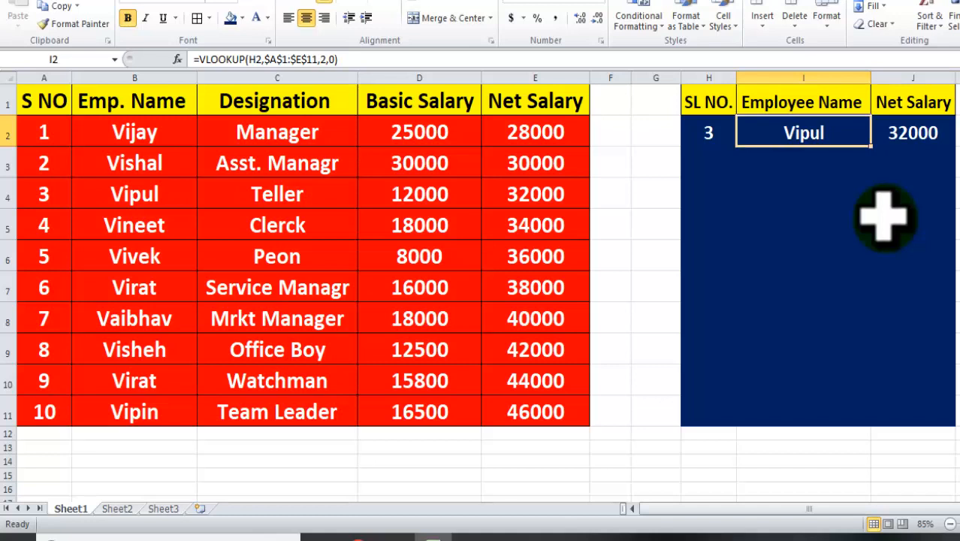
key(Left)
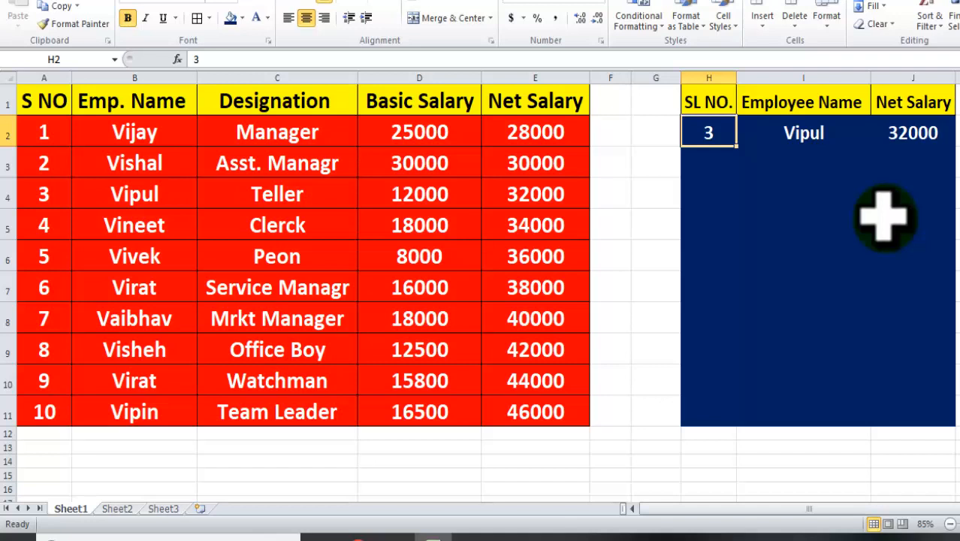
key(Right)
key(Right)
key(Left)
key(Left)
Set the lookup serial number in H2 to 10, the last serial number in the employee table
text(10)
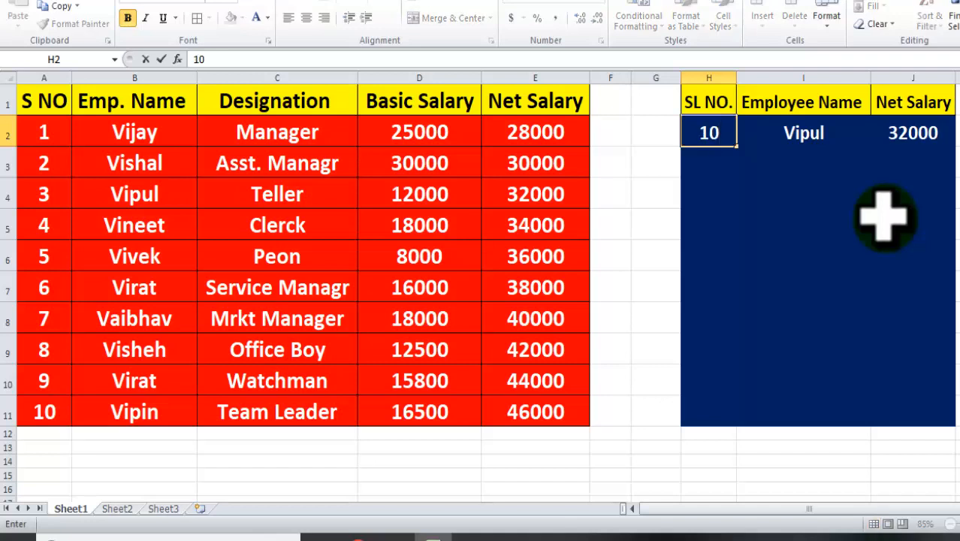
key(Return)
key(Up)
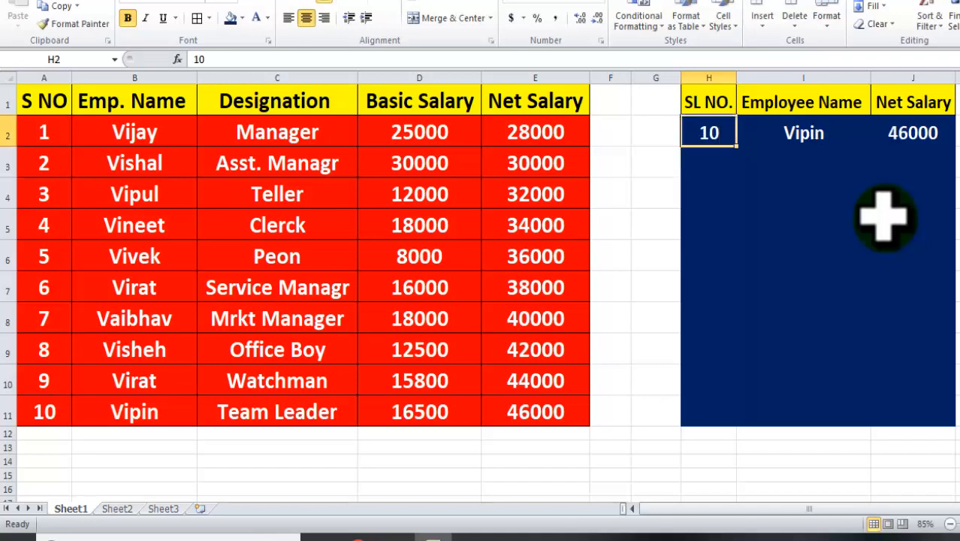
Set the lookup serial number in H2 to 11, a number missing from the employee table
text(11)
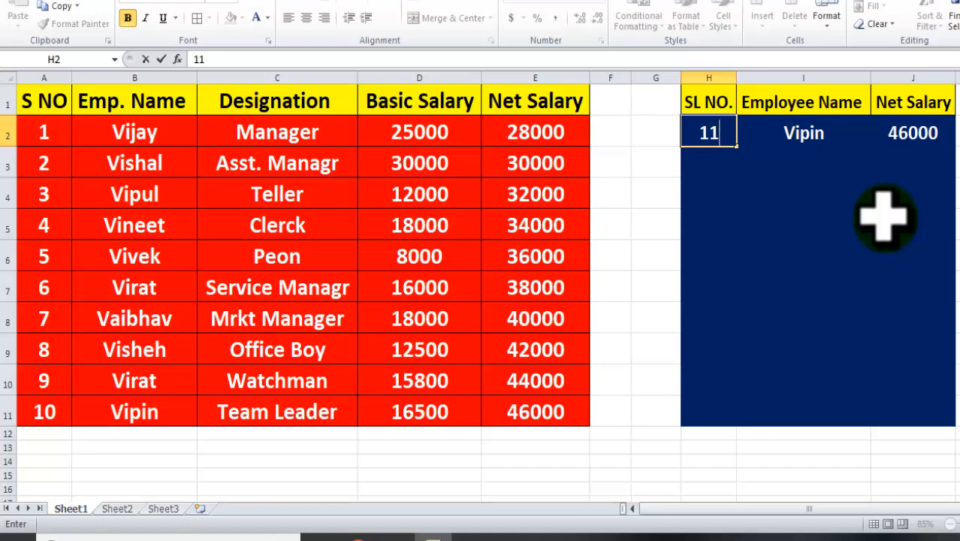
key(Return)
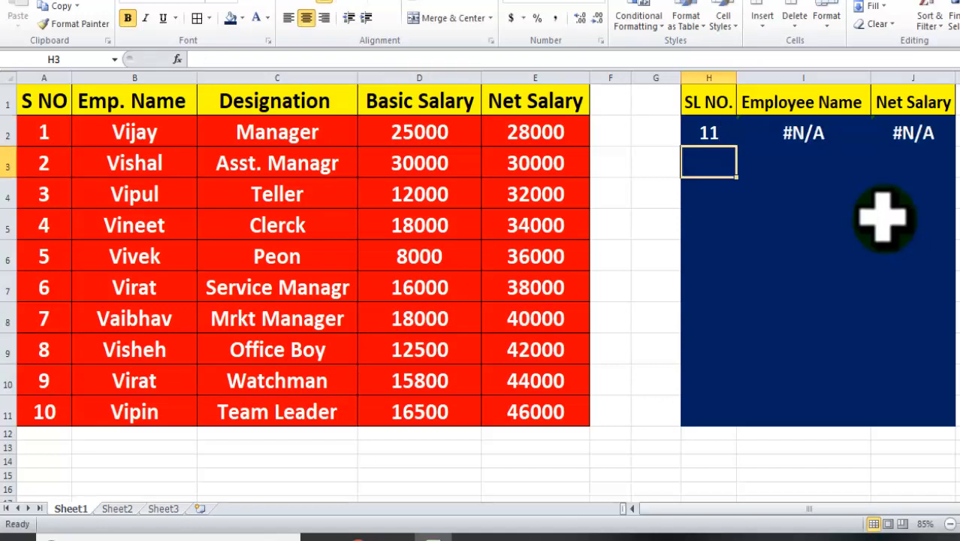
click(709, 133)
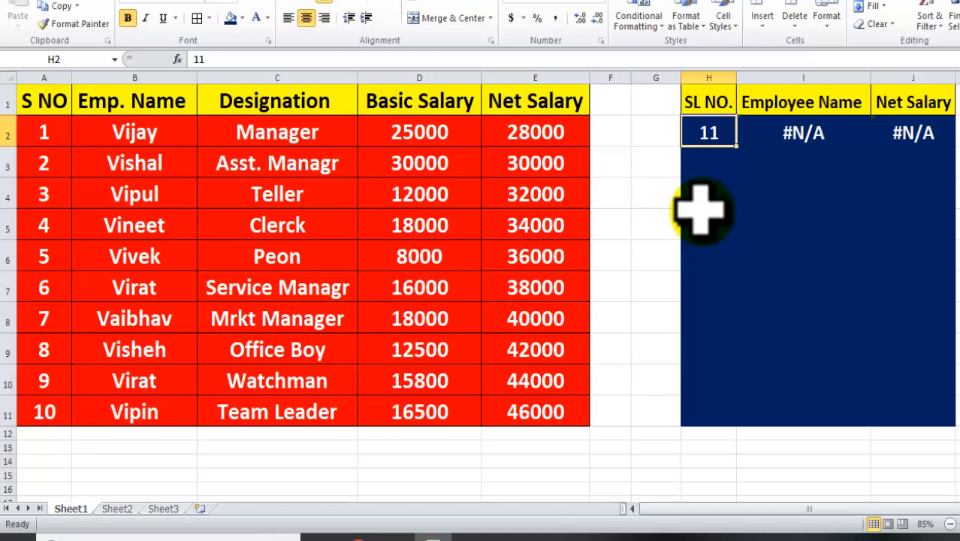
Try serial number 11 in A11 for the last employee, and undo that change
click(41, 406)
text(11)
key(Return)
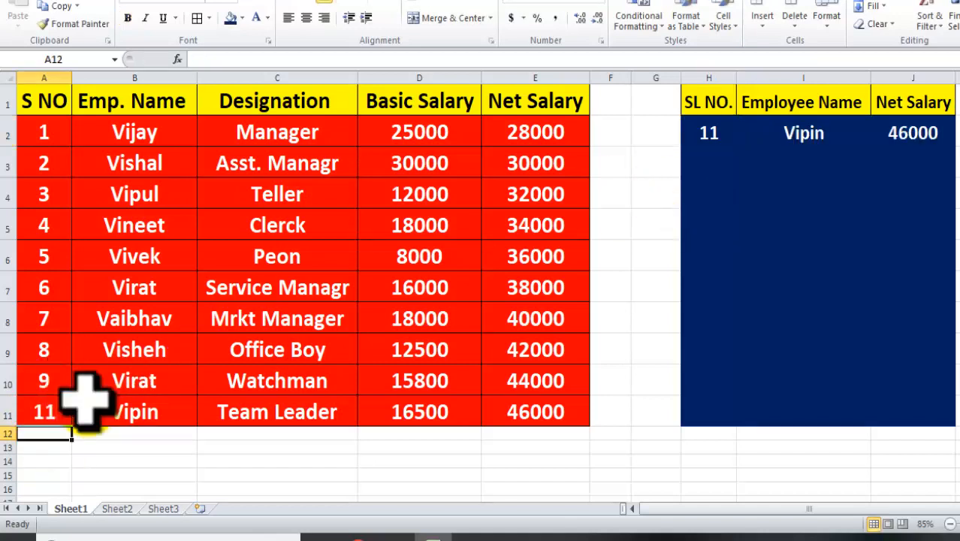
key(ctrl+z)
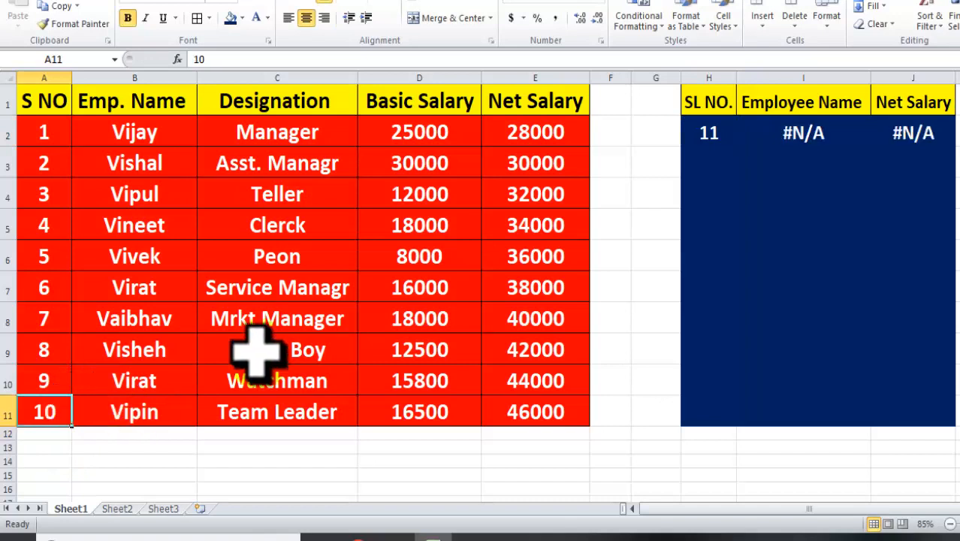
Set the lookup serial number in H2 to 7
click(679, 139)
text(7)
key(Return)
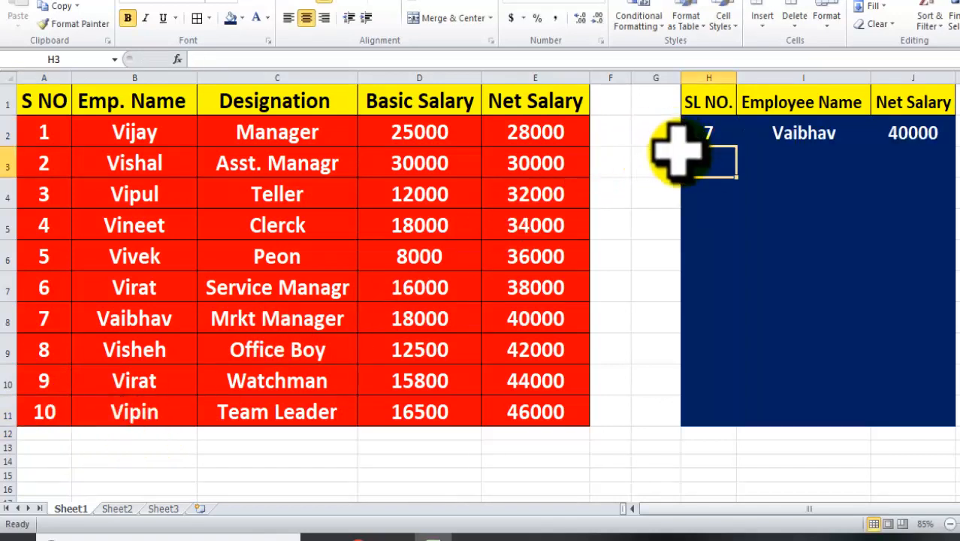
Check the lookup row H2:J2, including the VLOOKUP formulas under Employee Name and Net Salary
drag(729, 129, 912, 123)
click(821, 187)
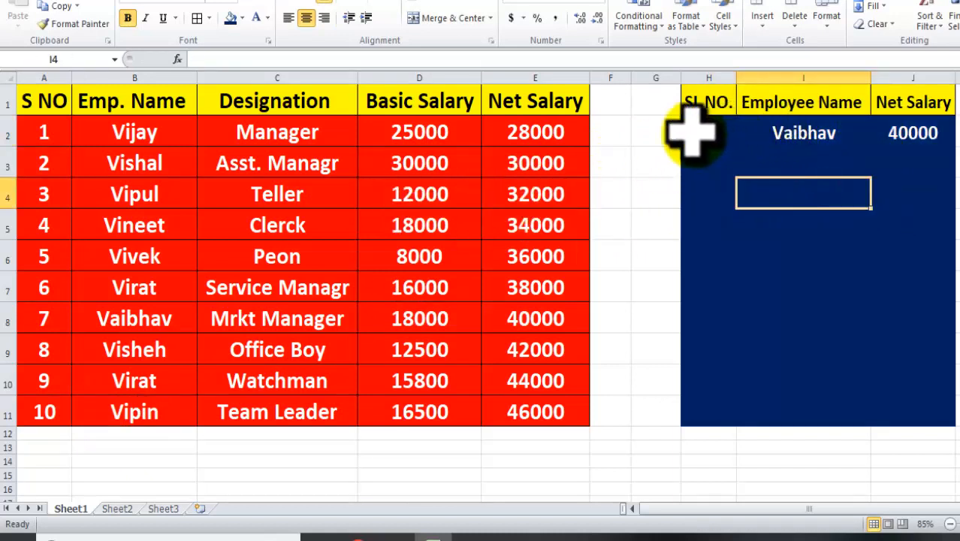
drag(691, 133, 874, 140)
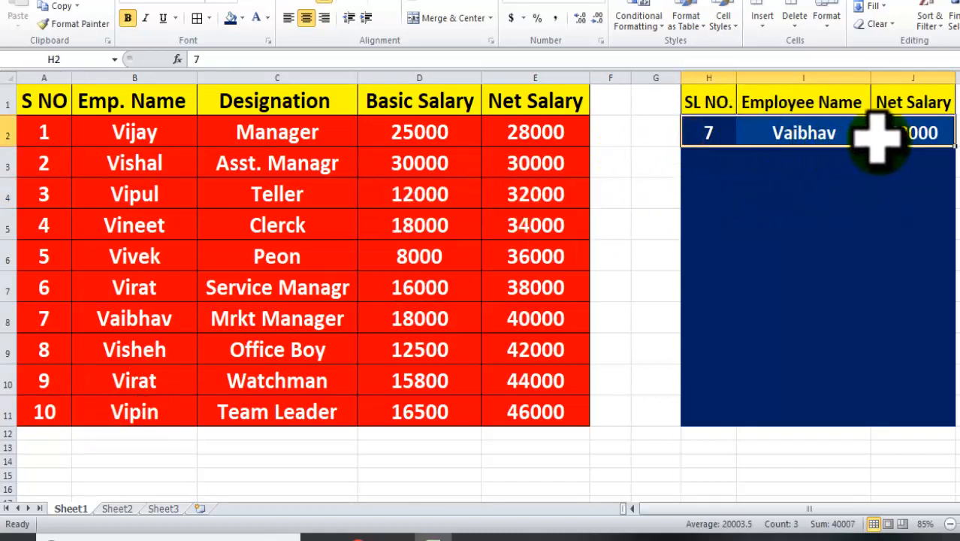
click(814, 133)
click(891, 133)
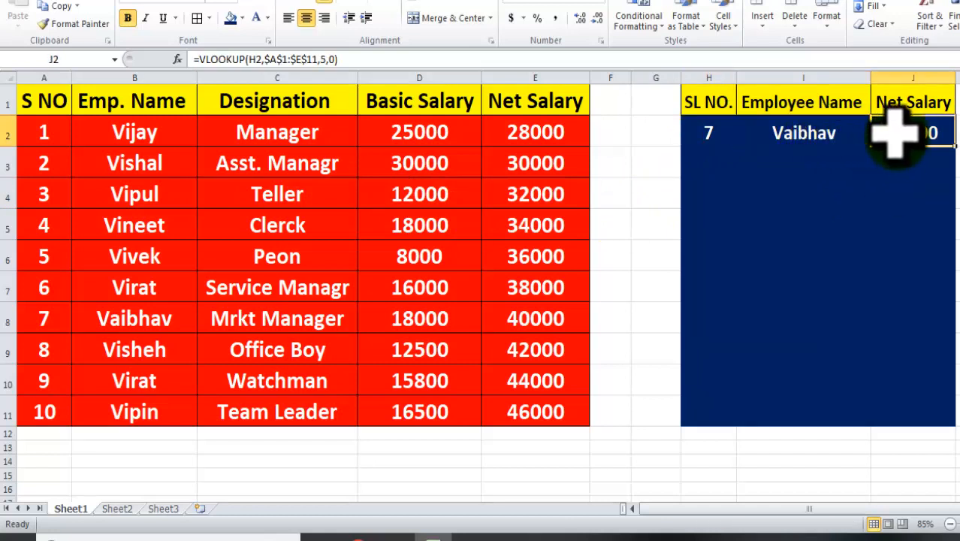
click(781, 139)
click(695, 135)
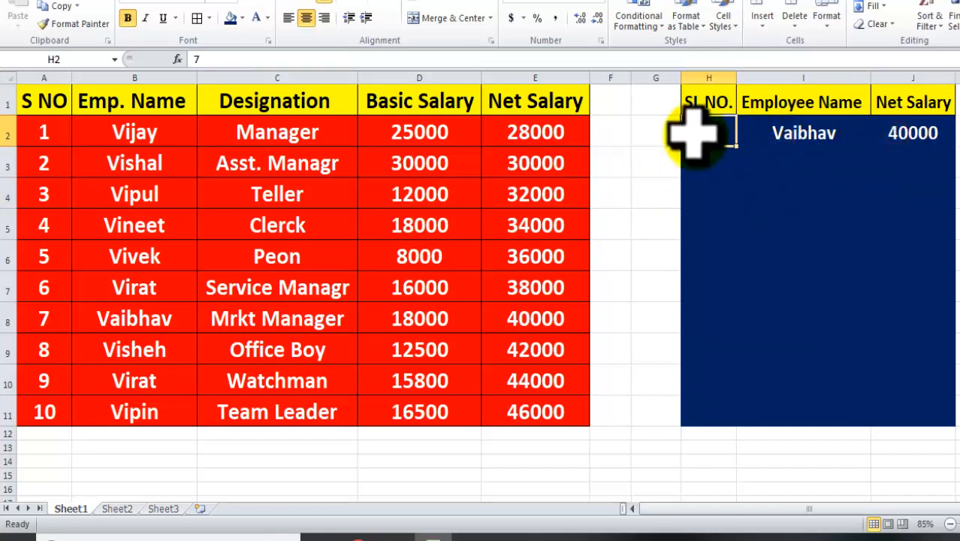
Clear the serial number and both VLOOKUP formulas from the lookup row H2:J2
drag(693, 133, 766, 138)
click(687, 140)
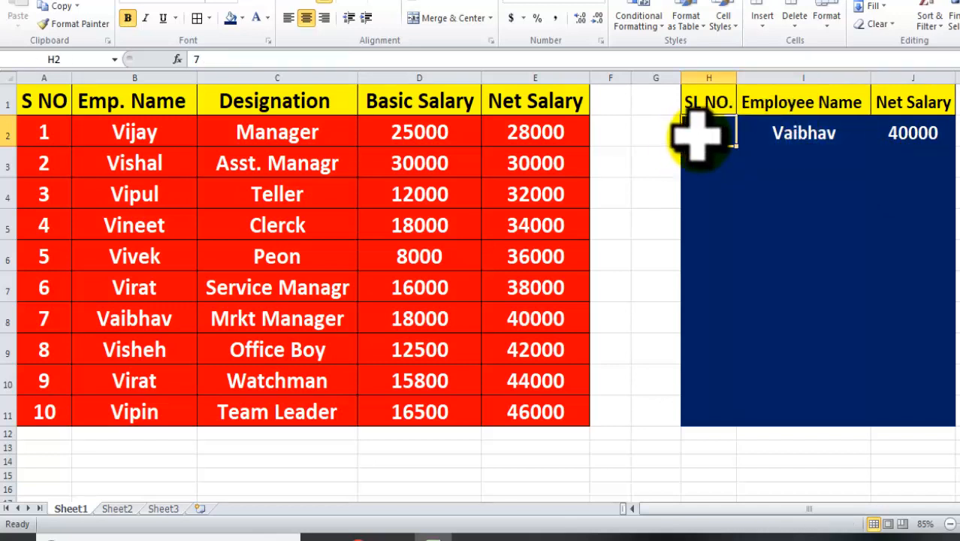
drag(706, 133, 892, 132)
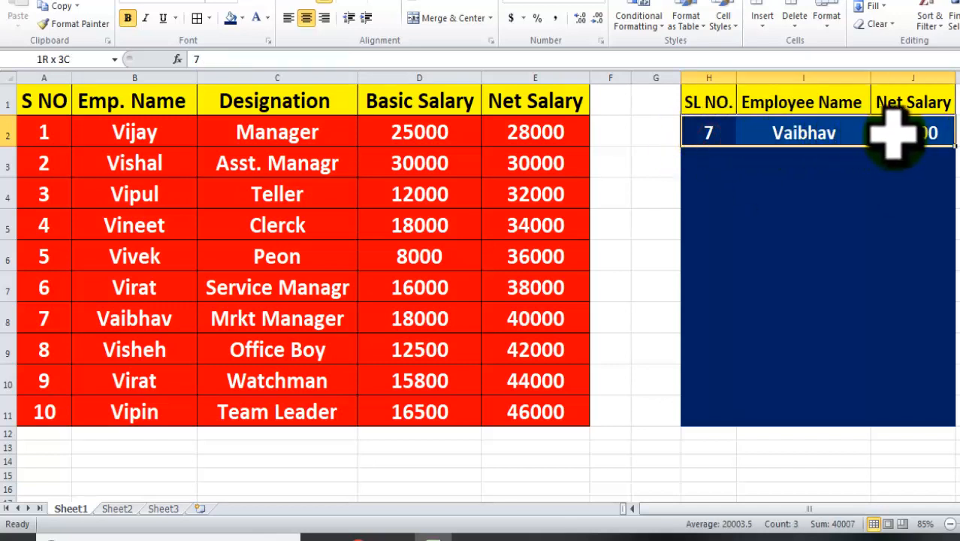
key(Delete)
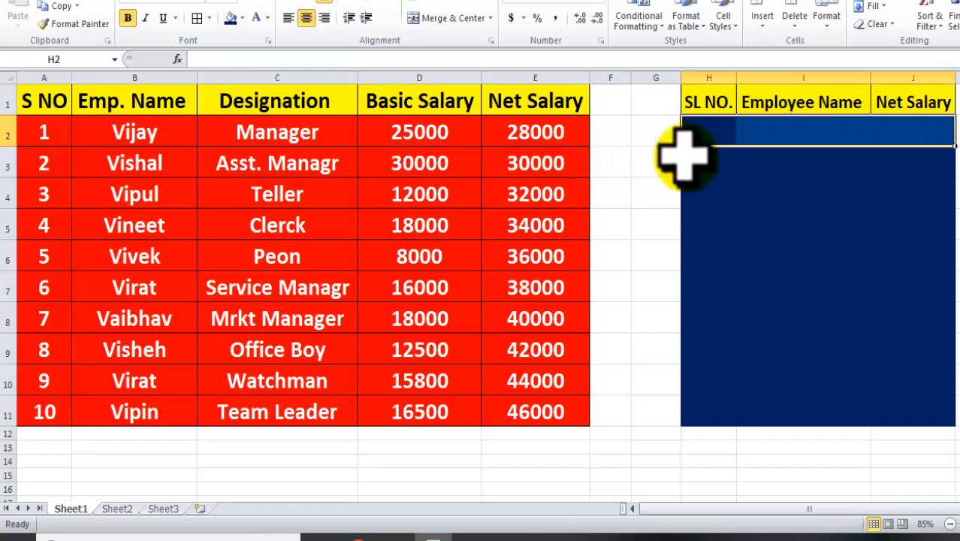
Compare the SL NO. lookup column with the S NO header and serial numbers in column A of the employee table
drag(698, 99, 691, 408)
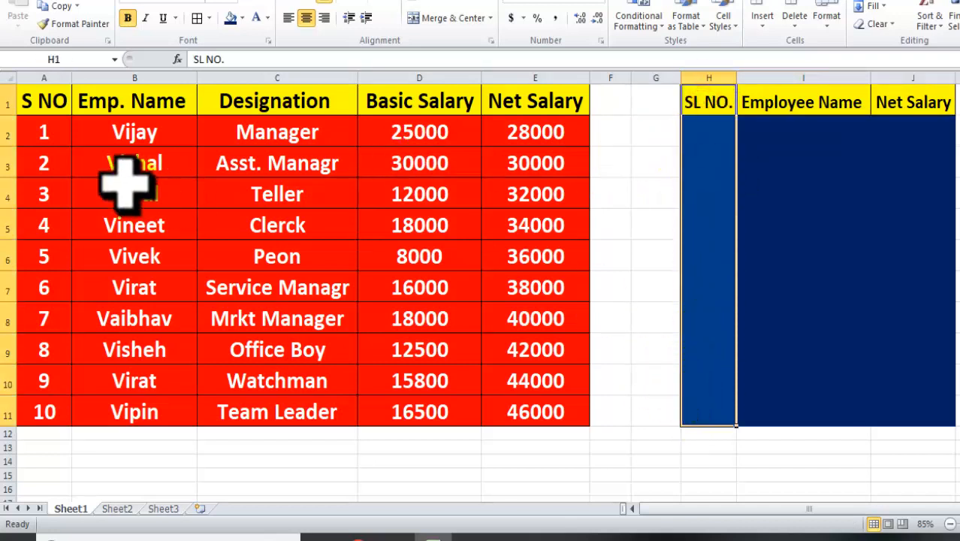
click(31, 123)
double_click(30, 104)
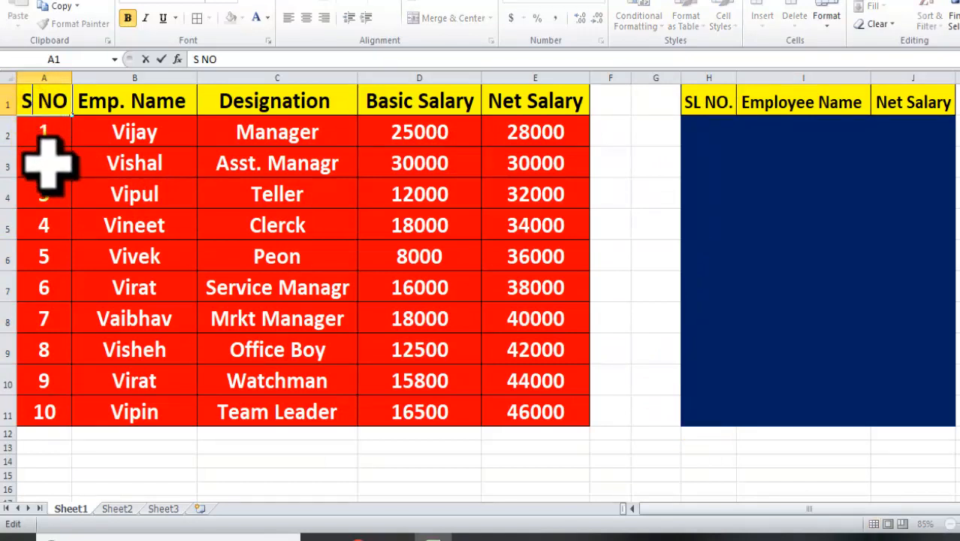
key(Return)
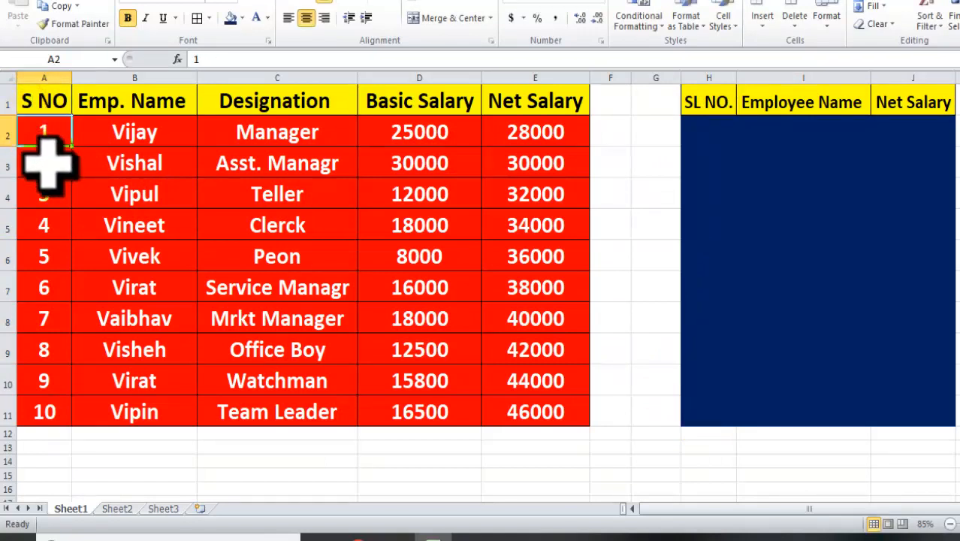
click(43, 159)
click(43, 131)
click(43, 105)
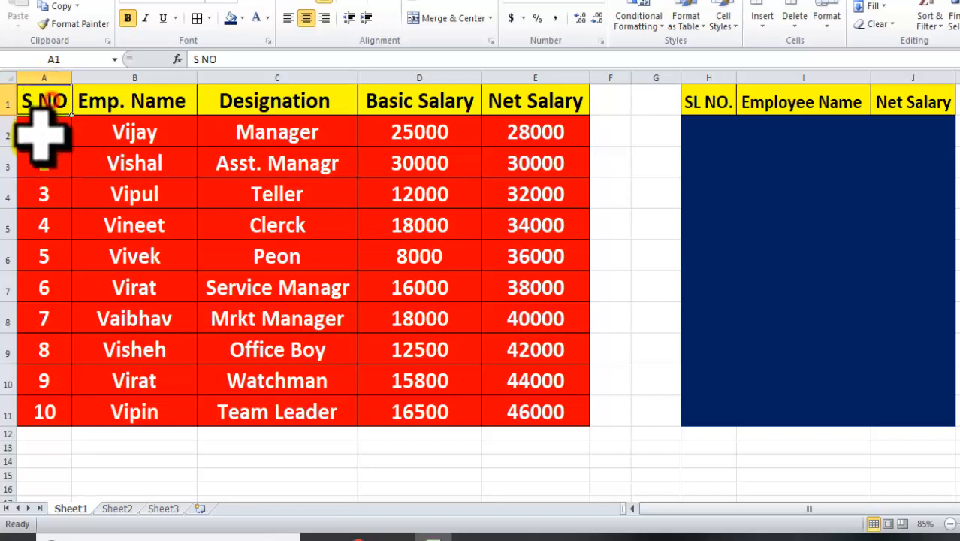
double_click(41, 134)
drag(48, 132, 17, 258)
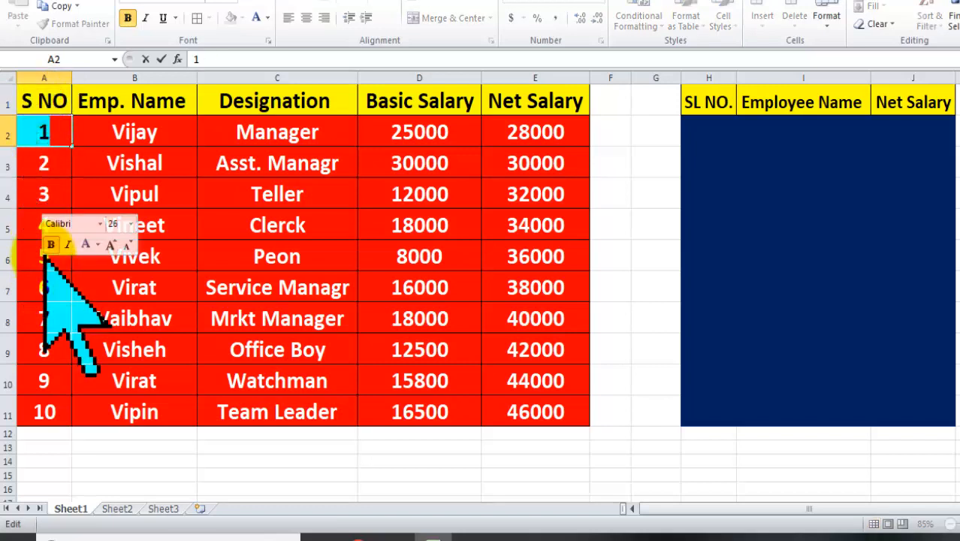
key(Escape)
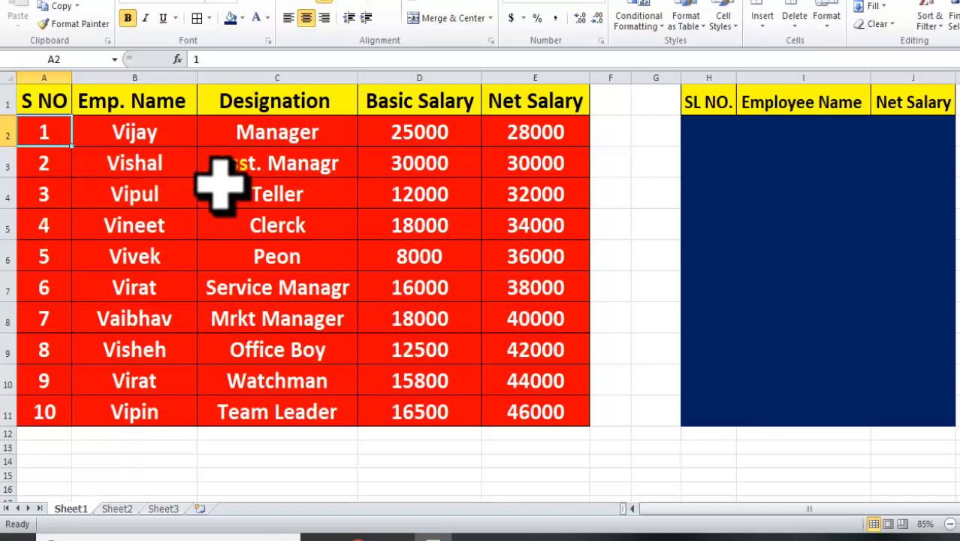
Enter 1 as the lookup serial number in H2
click(703, 130)
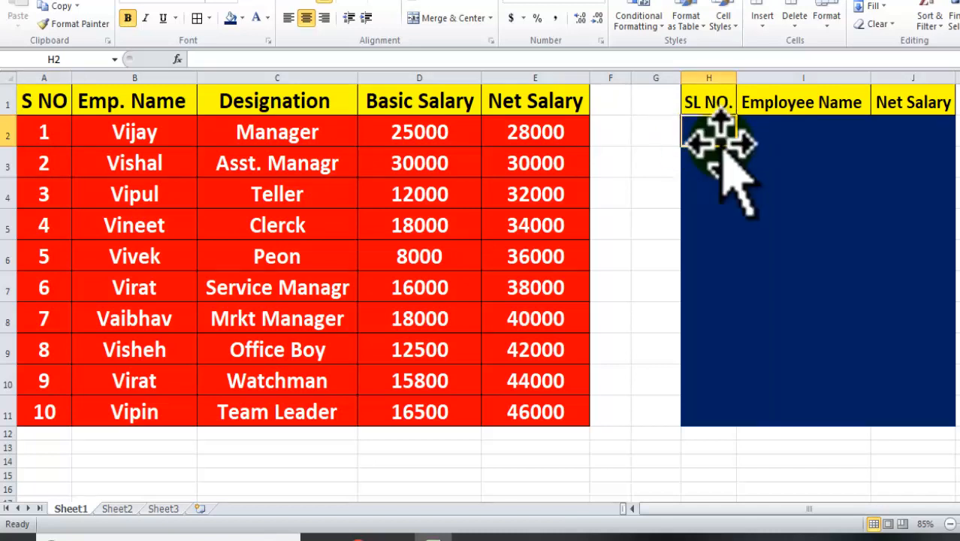
text(1)
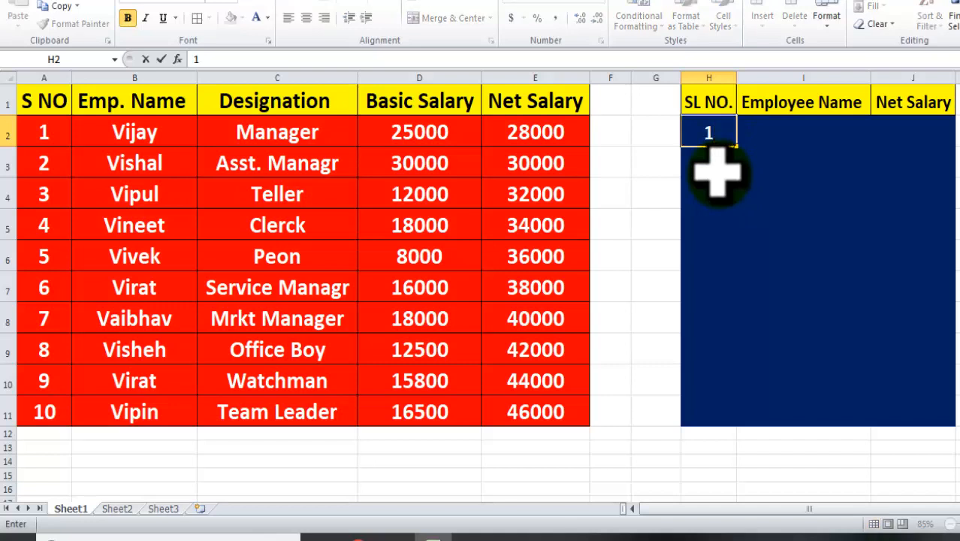
key(Return)
Examine the lookup headers H1:J1, the serial number in H2 and the empty cells I2 and J2 against the employee table's columns
click(774, 130)
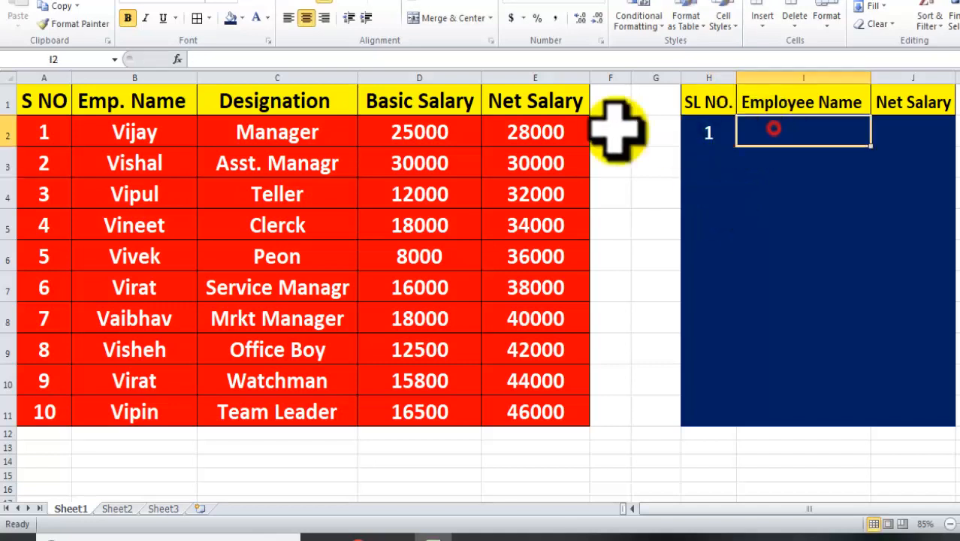
click(97, 106)
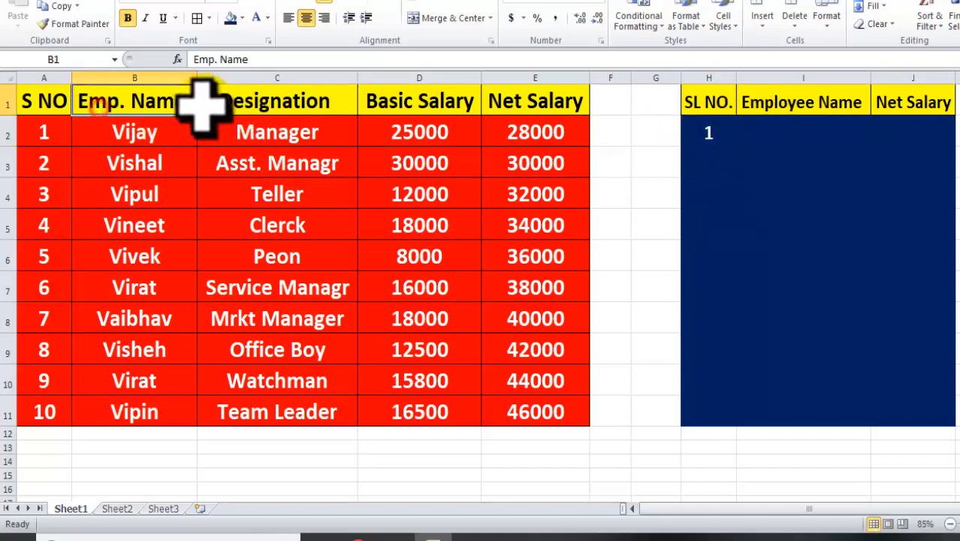
drag(703, 103, 892, 112)
click(708, 133)
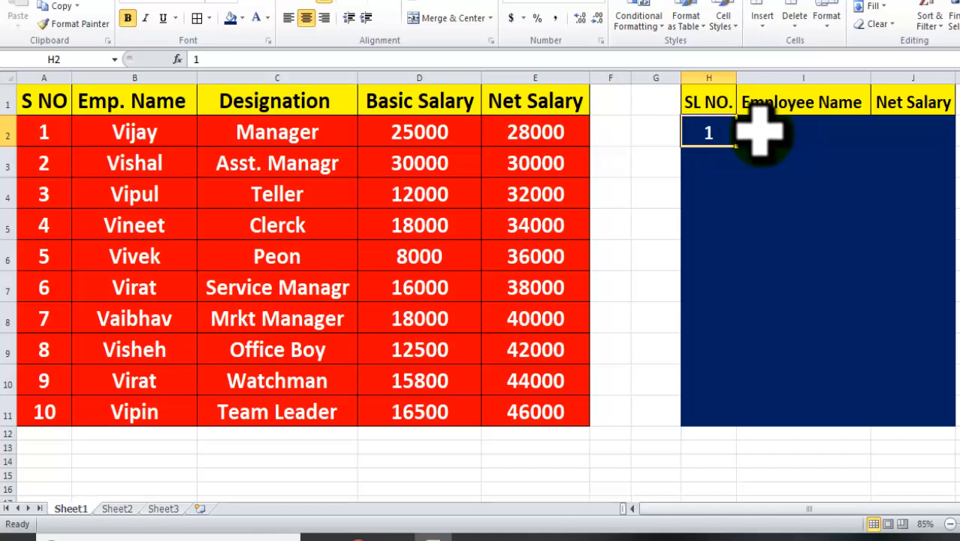
click(708, 121)
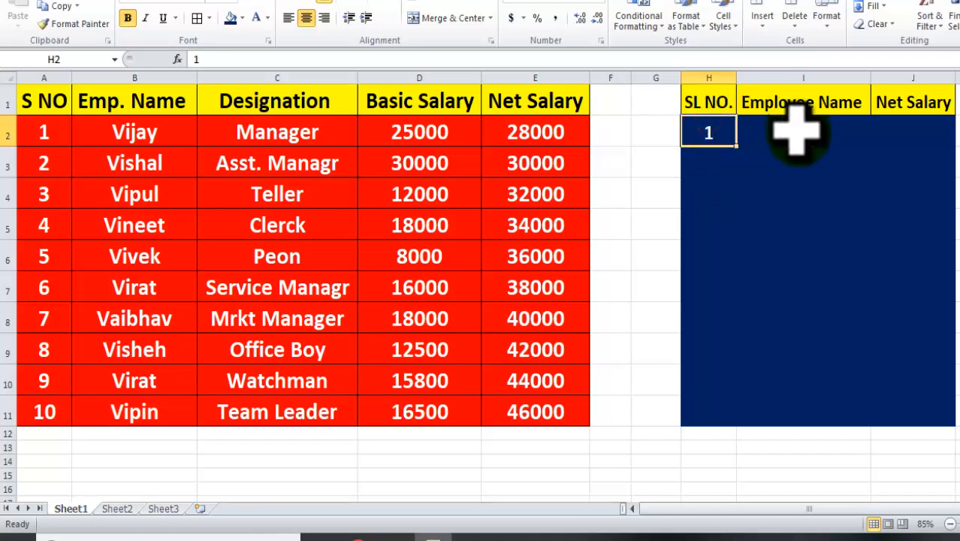
click(905, 127)
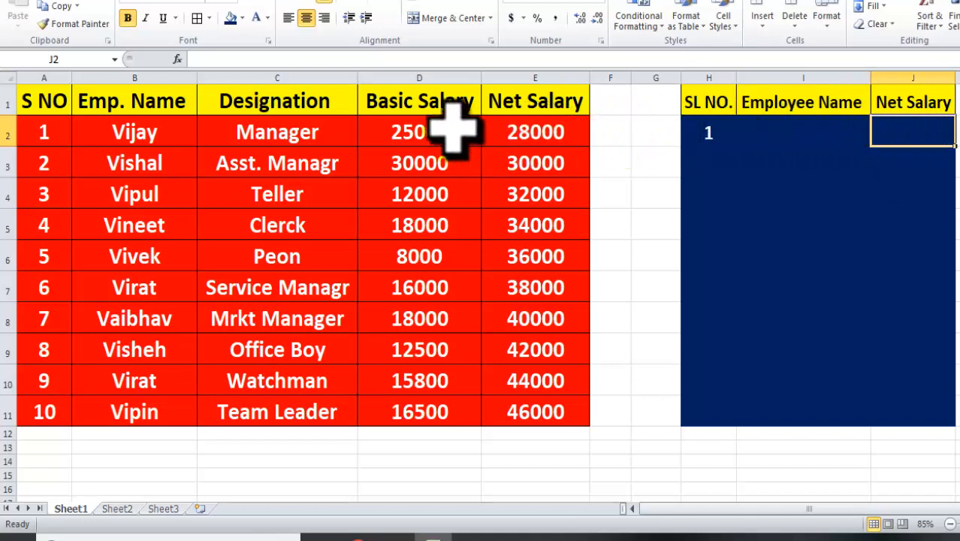
click(748, 126)
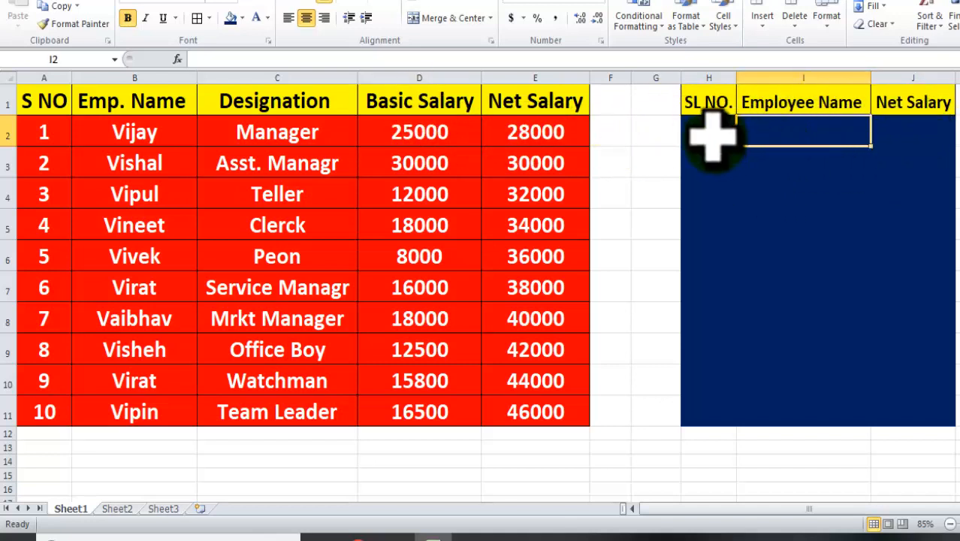
click(702, 130)
text(1)
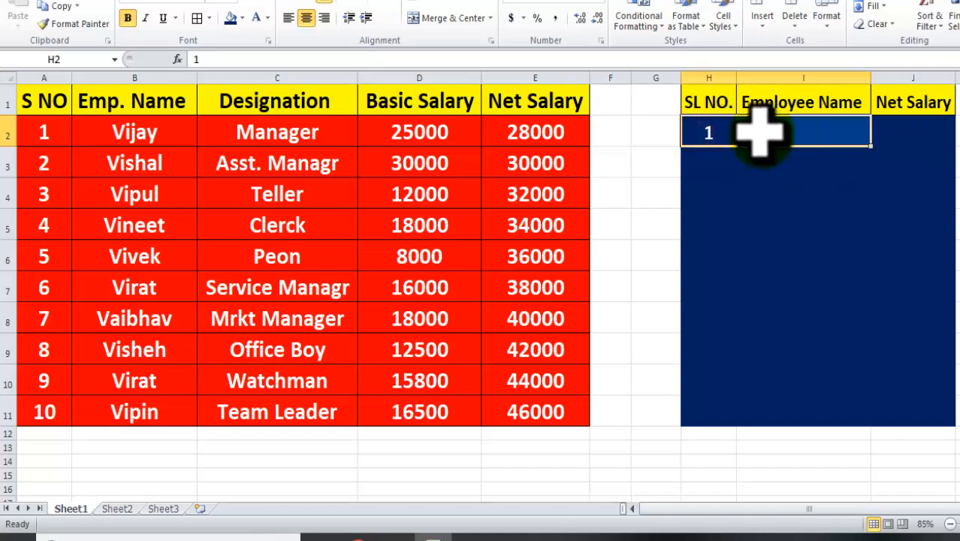
key(Return)
click(705, 129)
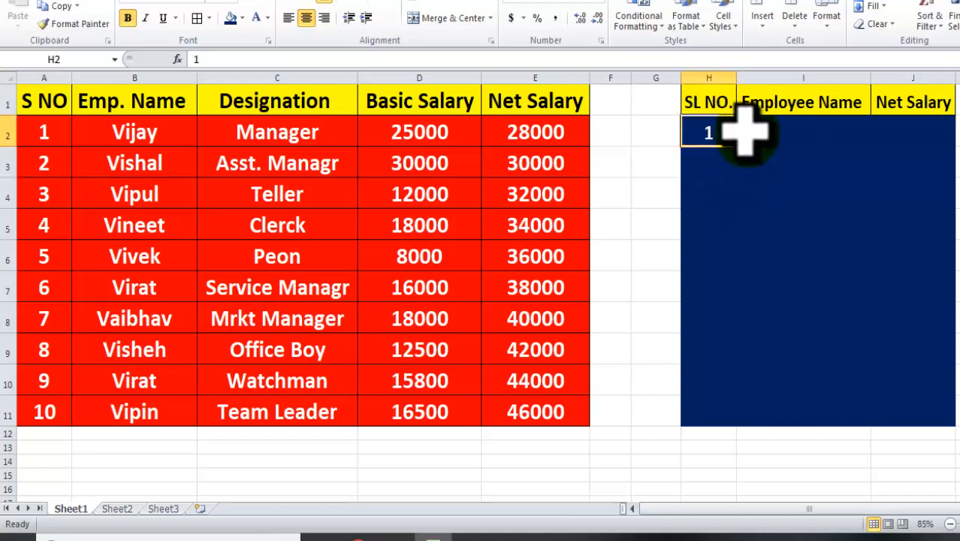
click(787, 131)
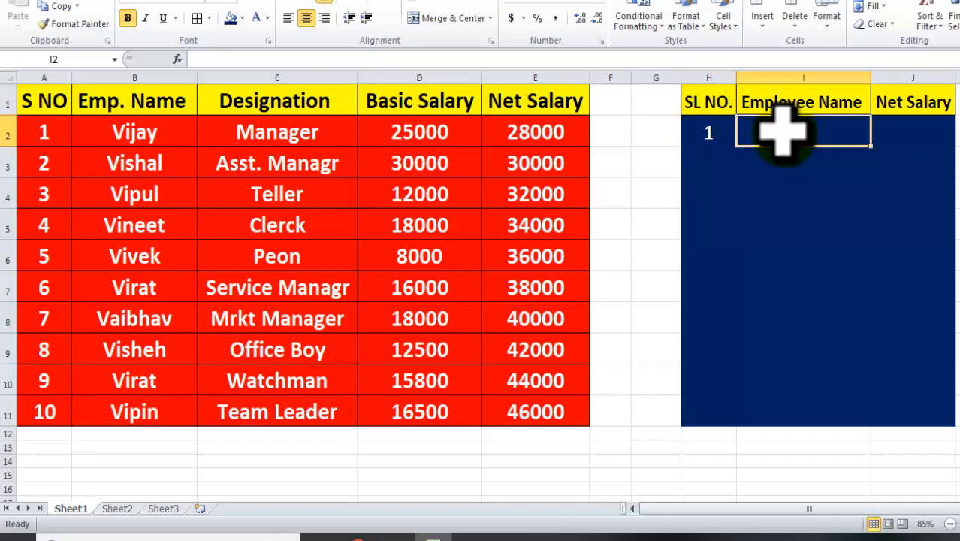
click(913, 129)
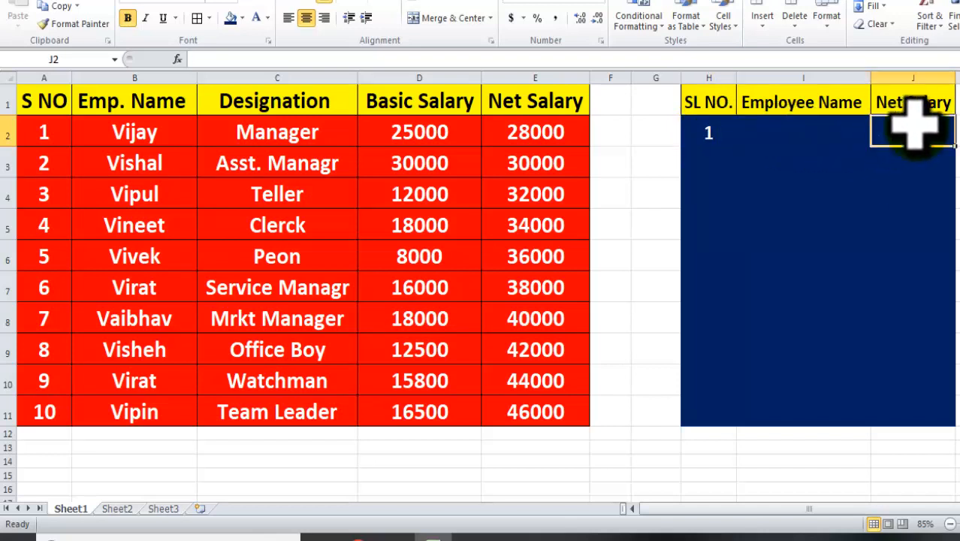
Review the lookup block H1:J11 with its SL NO., Employee Name and Net Salary headers
drag(692, 100, 881, 401)
click(743, 133)
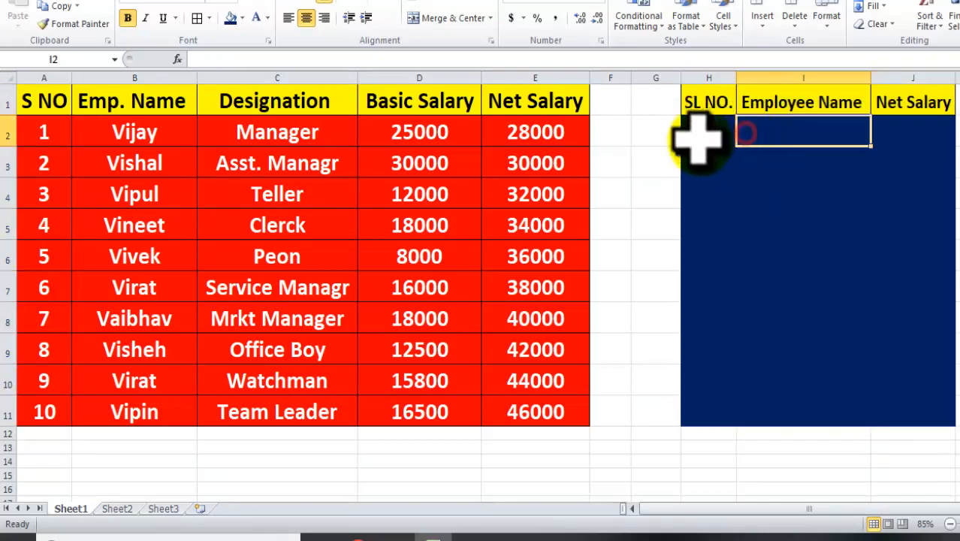
drag(707, 103, 889, 108)
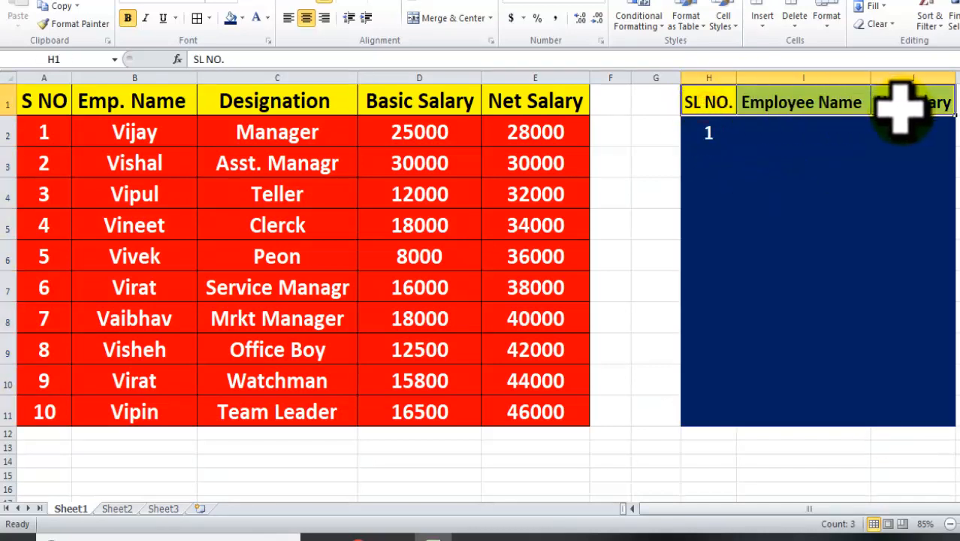
click(701, 133)
drag(702, 100, 911, 370)
Try 2 as the lookup serial number in H2 and restore it to 1
click(728, 135)
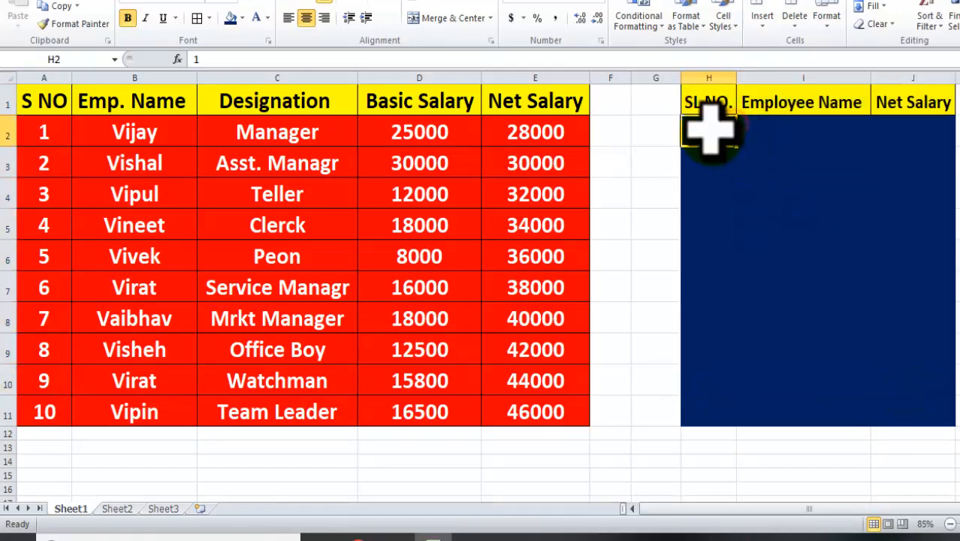
text(2)
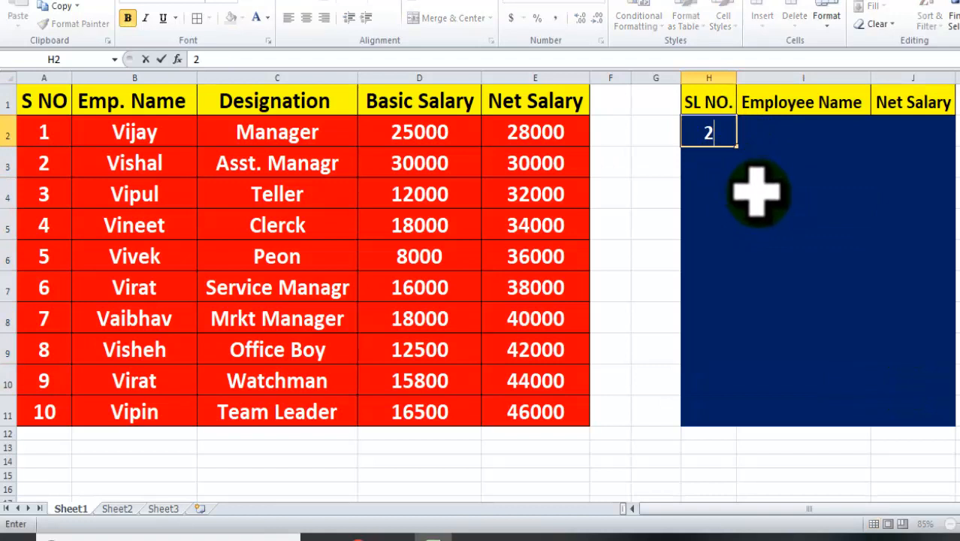
key(Return)
click(706, 133)
double_click(707, 141)
key(BackSpace)
text(1)
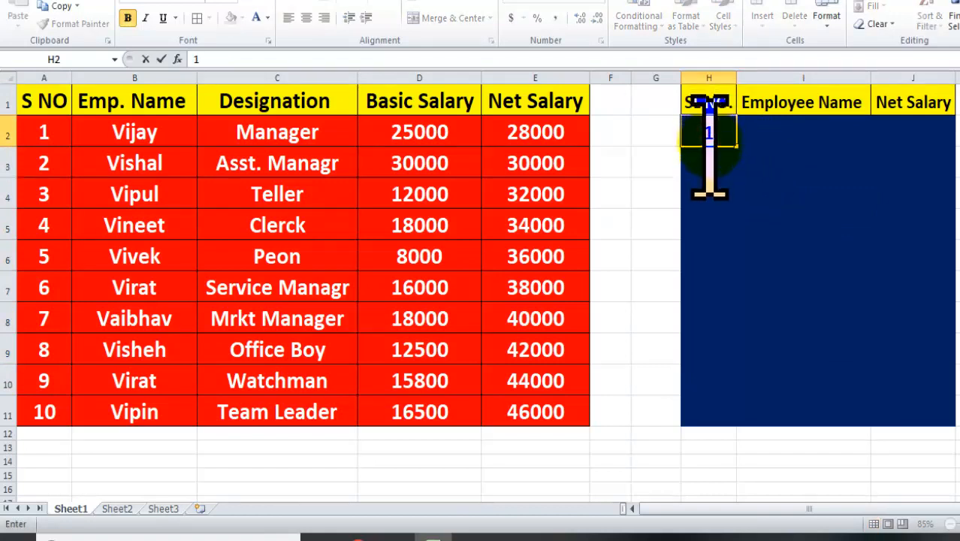
key(Return)
Enter =VLOOKUP(H2,A1:E11,5,0) in I2 under Employee Name, using the whole employee table as the lookup range
click(768, 131)
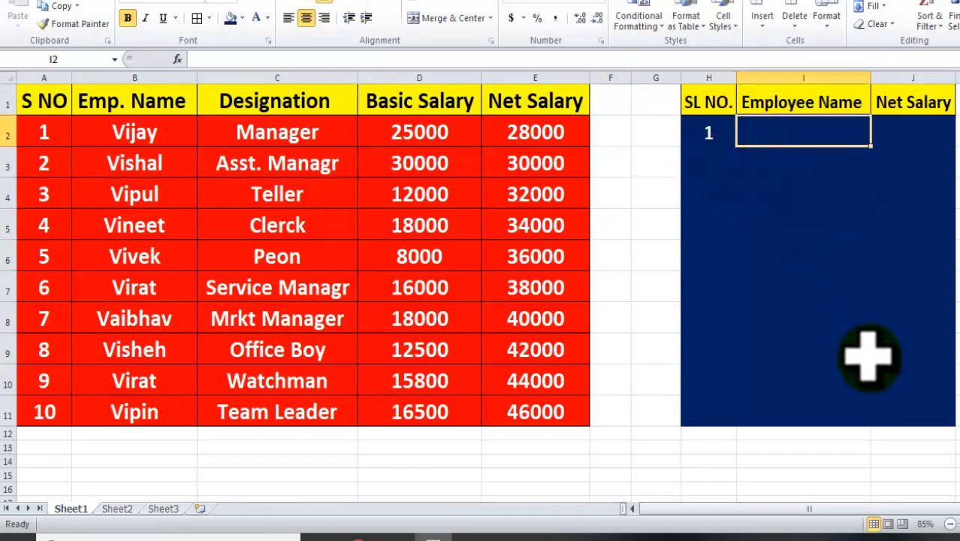
text(=vlookup)
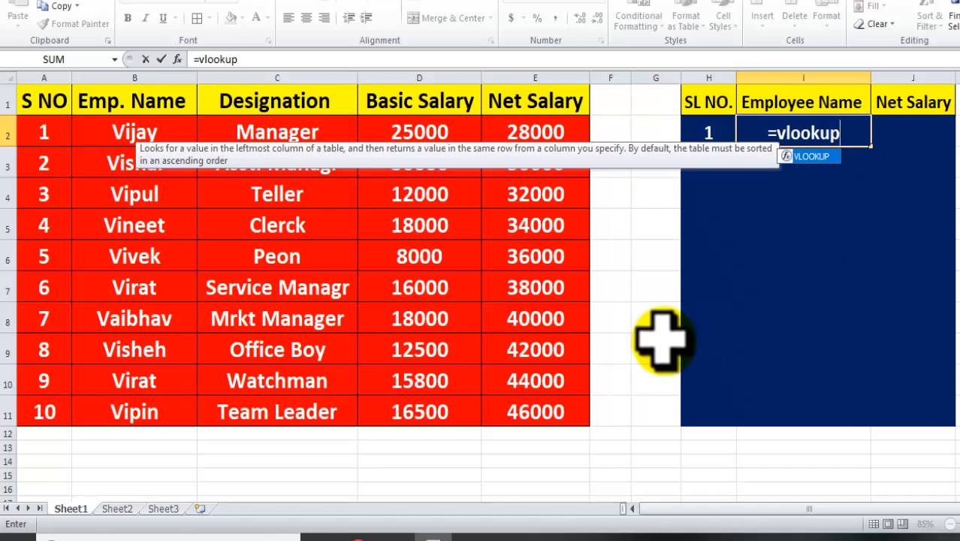
text(()
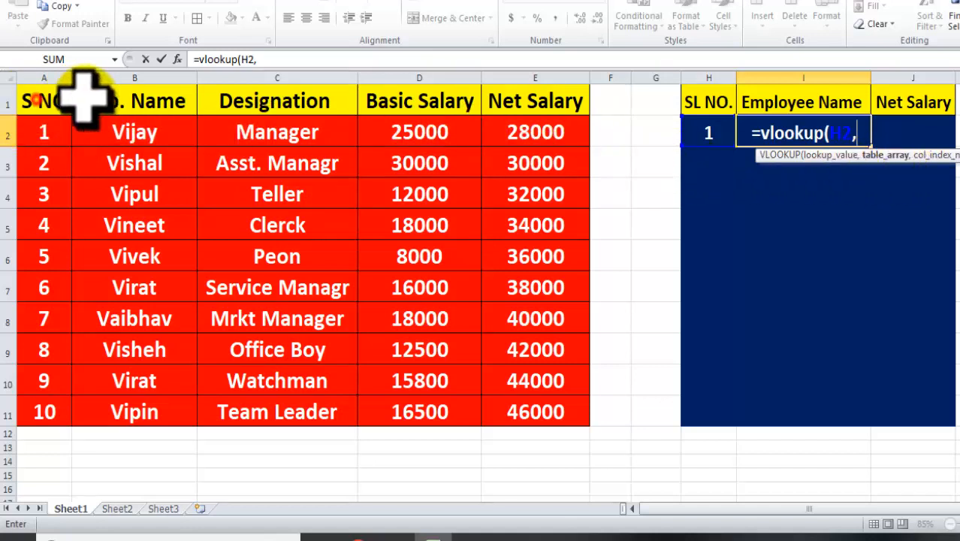
drag(45, 100, 551, 414)
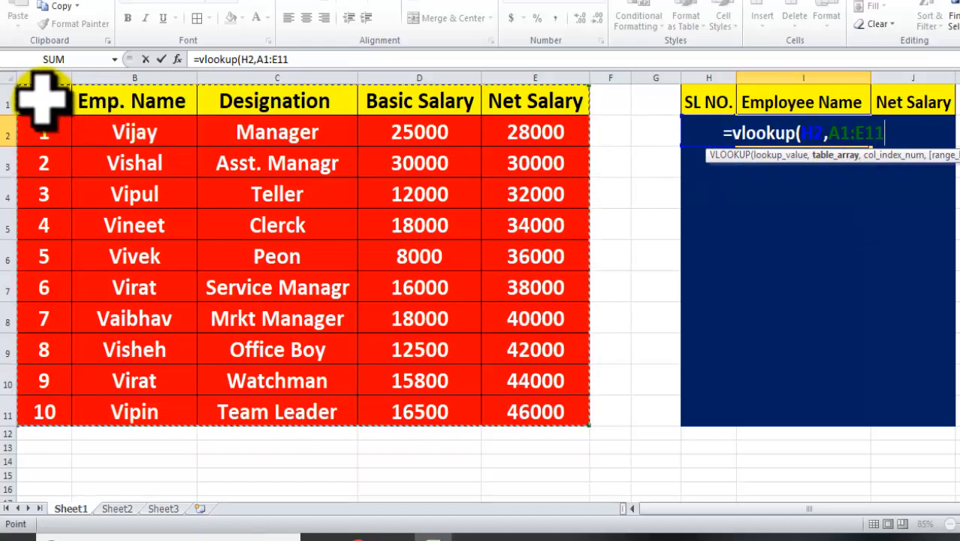
drag(42, 99, 553, 407)
drag(35, 97, 543, 407)
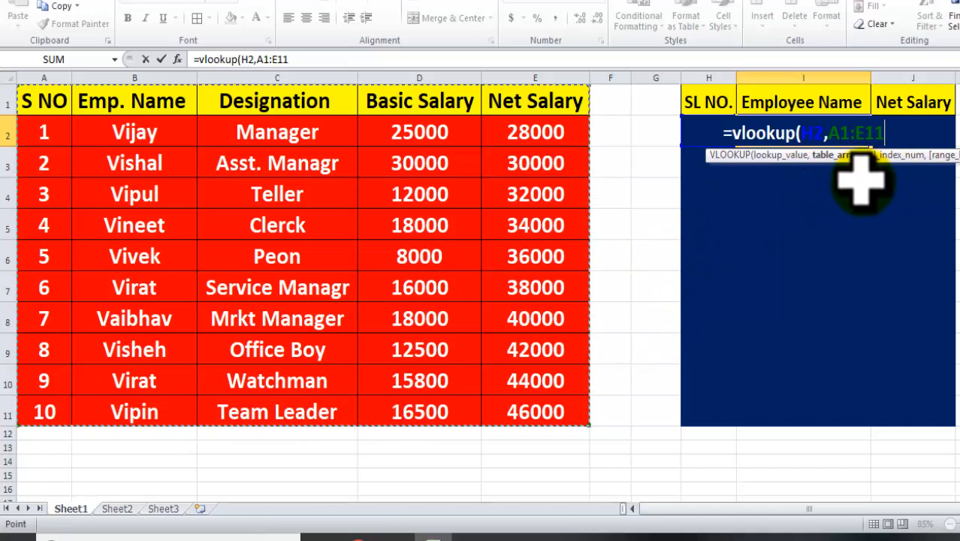
text(,)
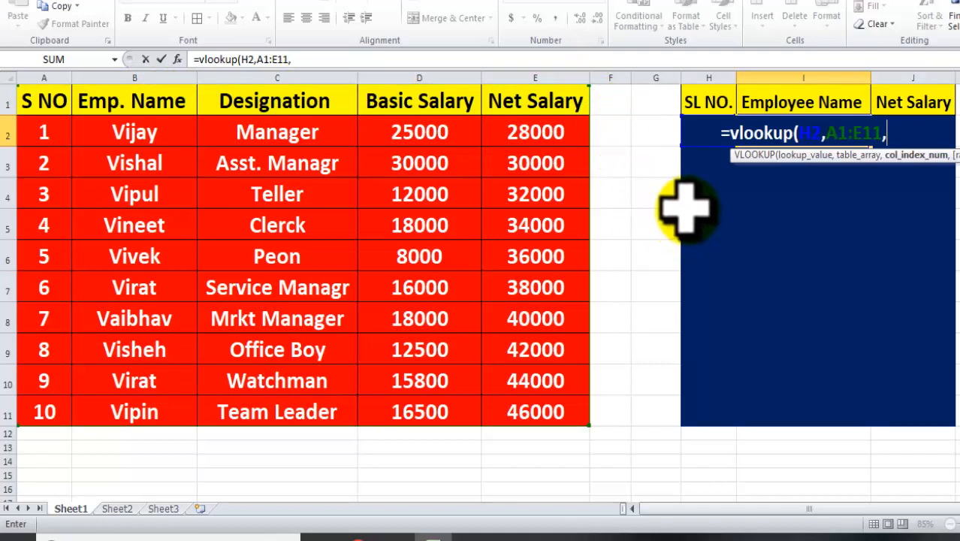
text(5)
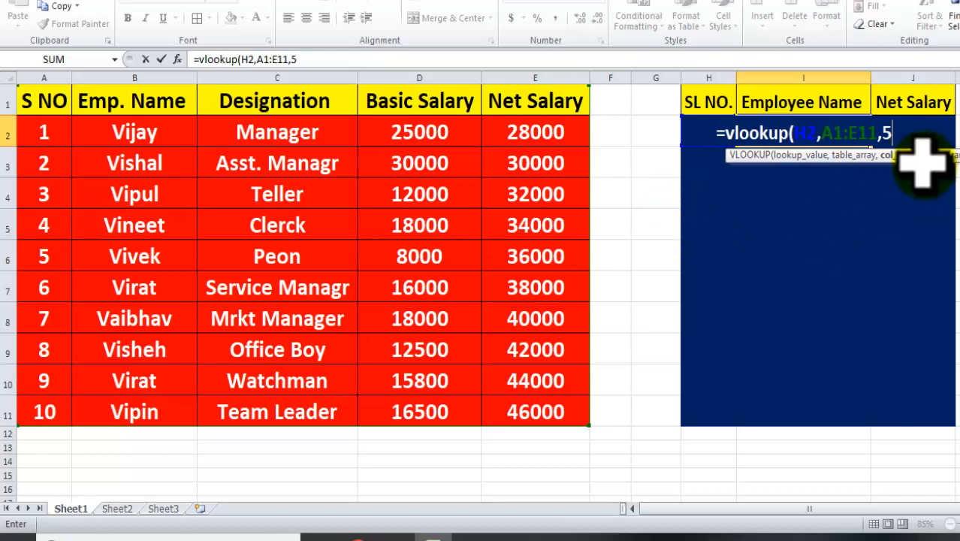
text(,)
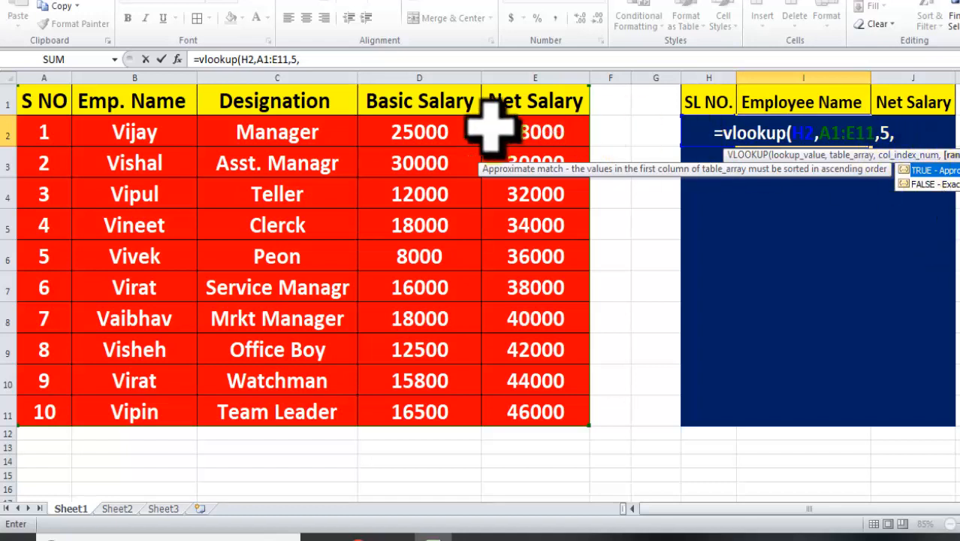
text(0)
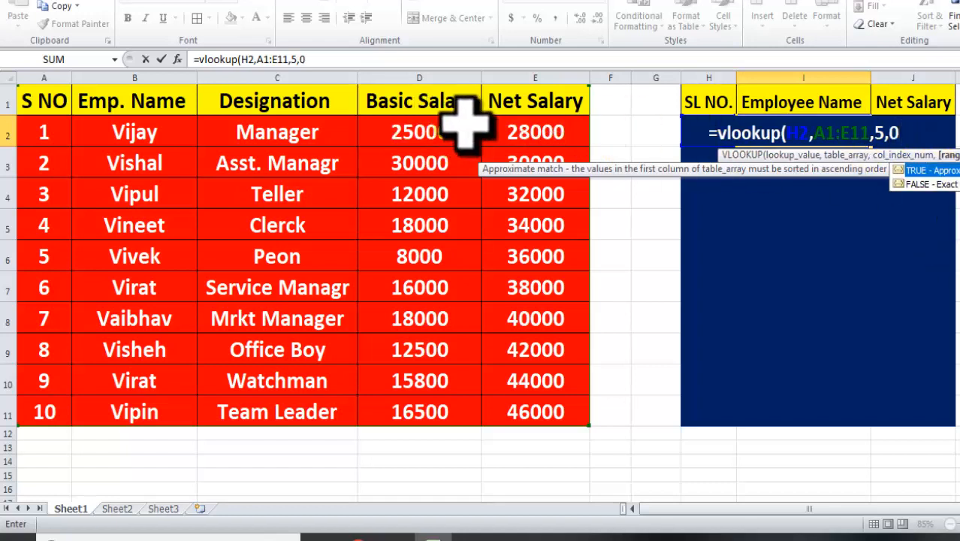
text())
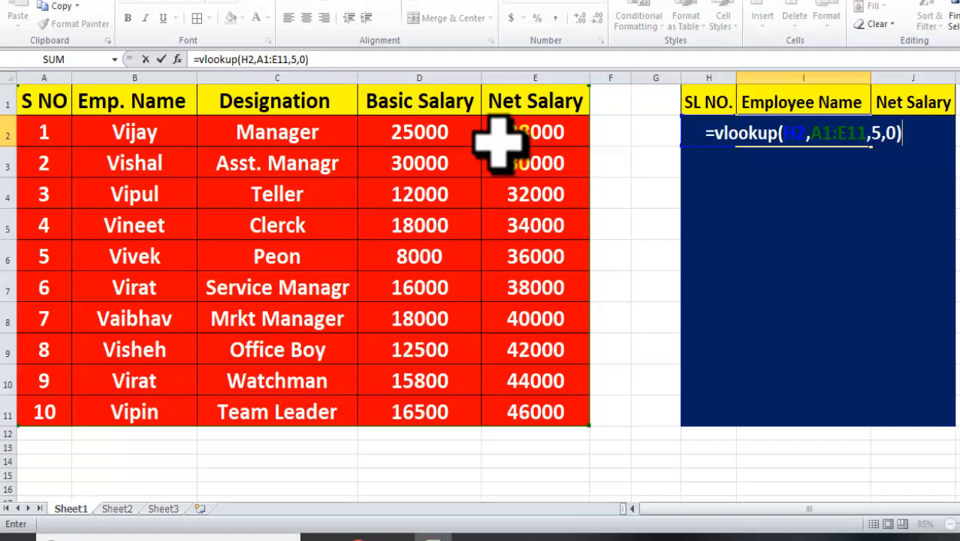
key(Return)
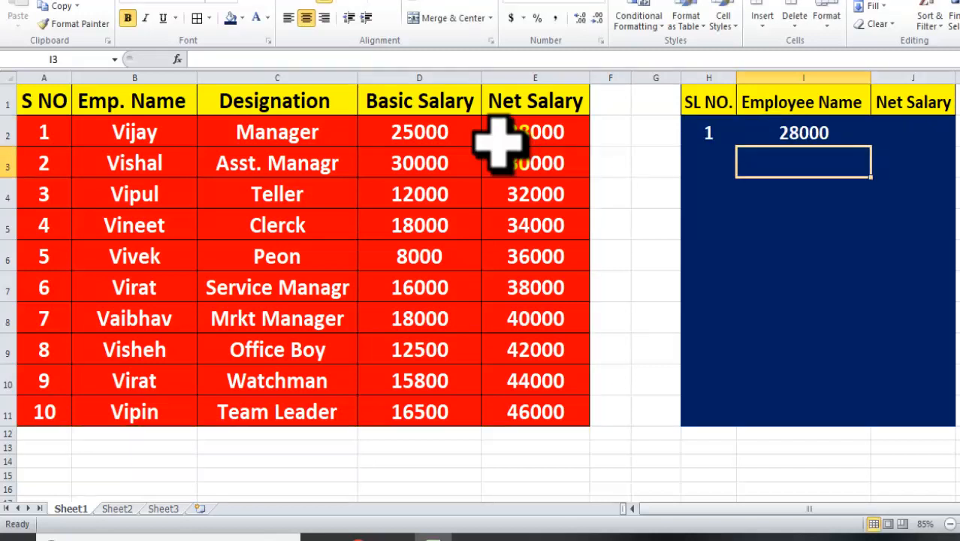
Compare the VLOOKUP result in I2 with the first employee's net salary in E2 and the Employee Name header above it
key(Up)
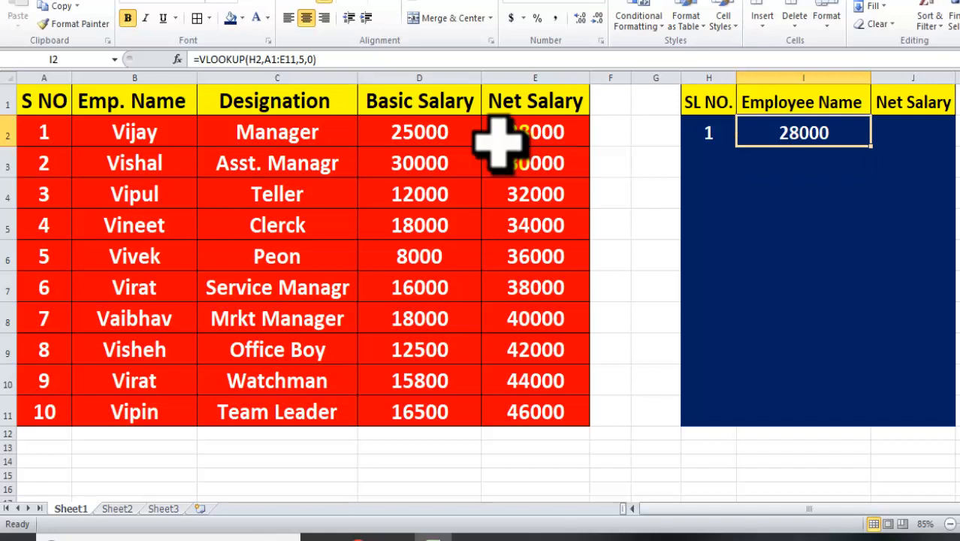
click(531, 136)
click(796, 136)
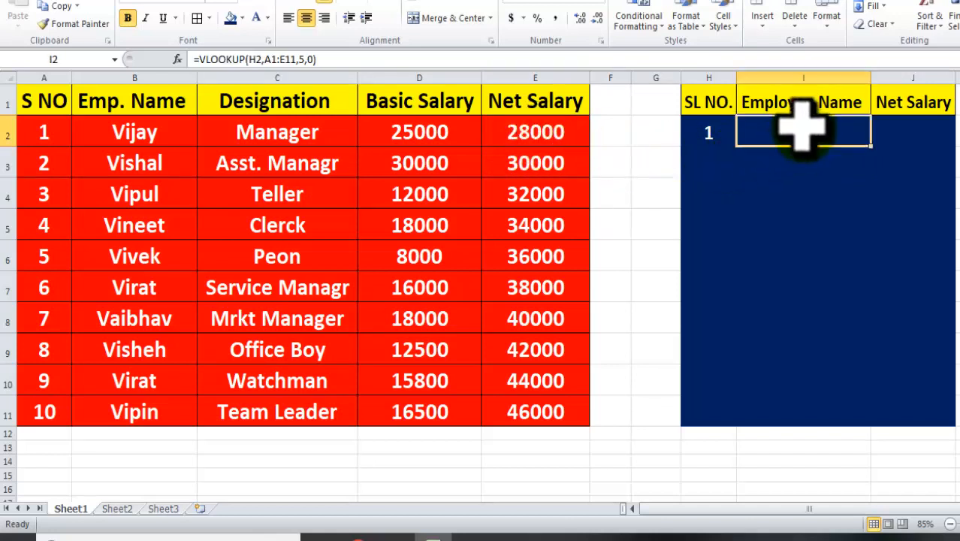
click(810, 103)
click(809, 137)
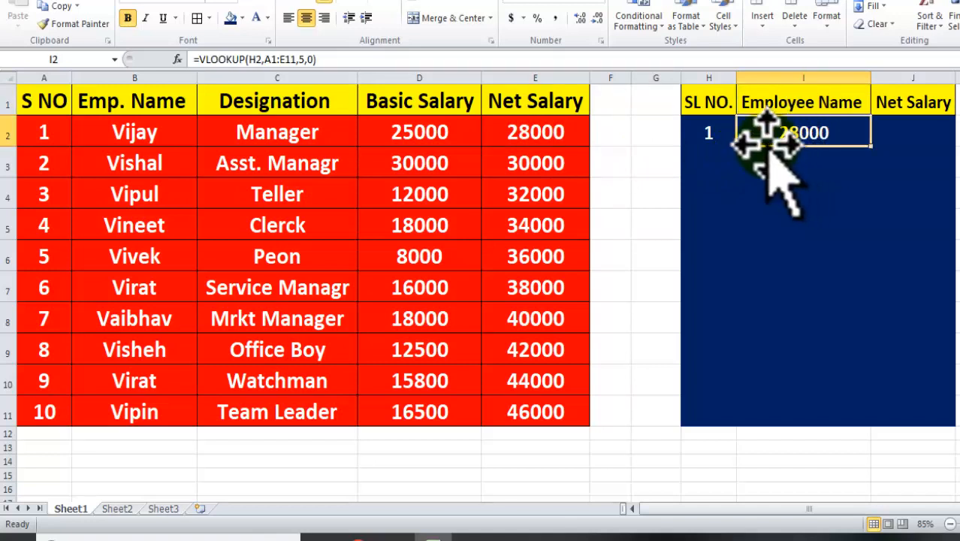
click(781, 103)
click(771, 135)
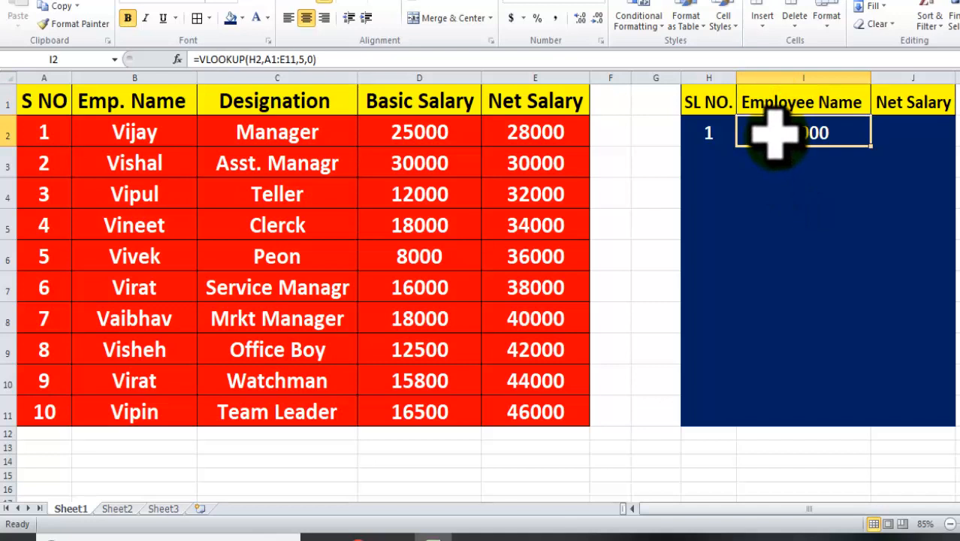
click(910, 129)
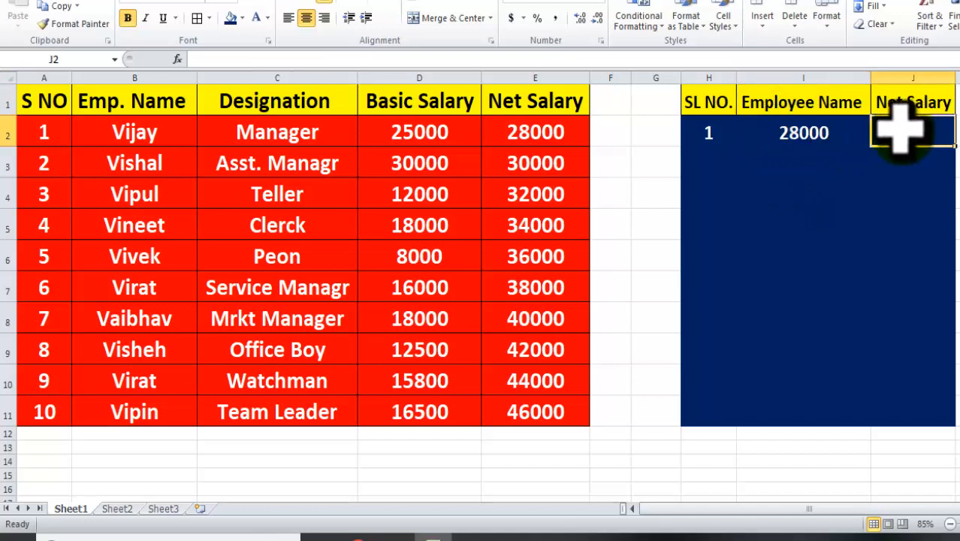
click(802, 131)
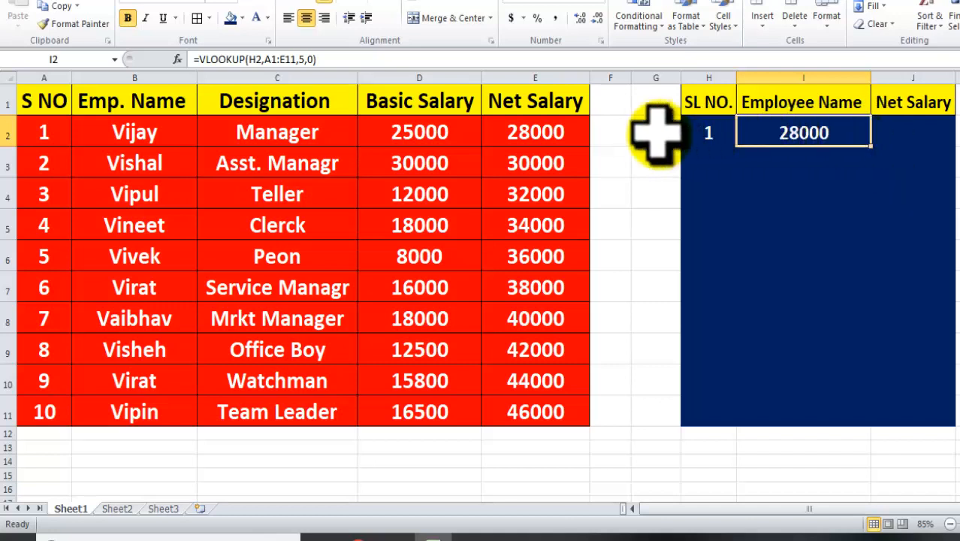
Change the column index of the VLOOKUP formula in I2 to 4
click(798, 133)
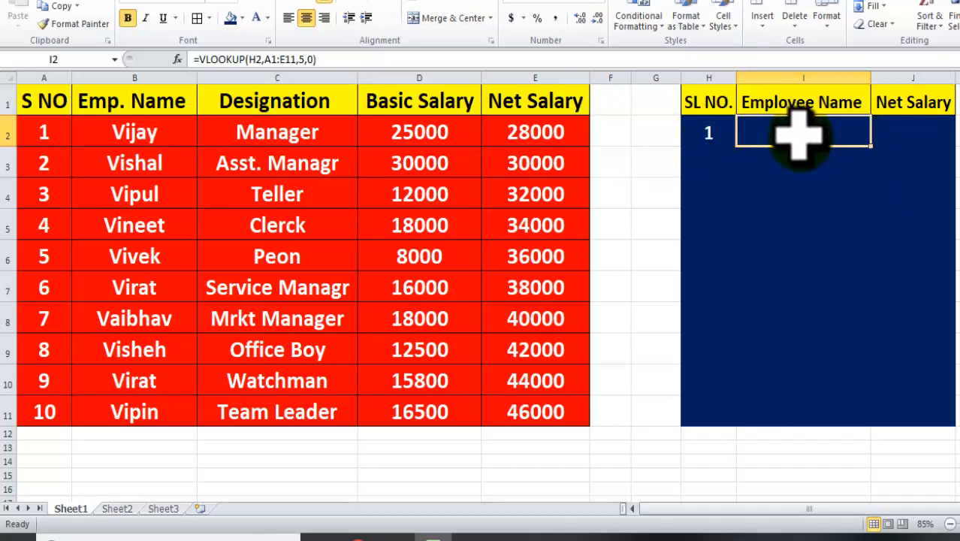
click(300, 59)
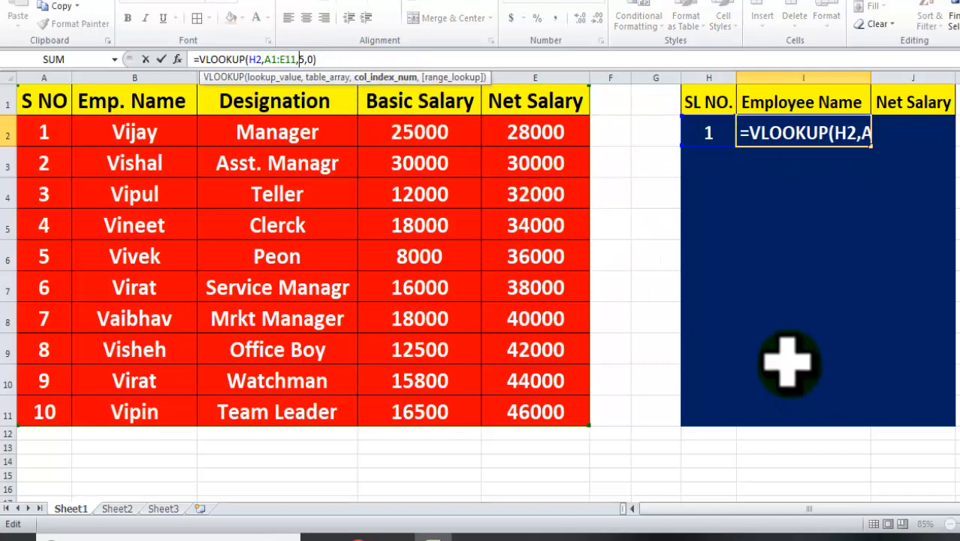
key(Delete)
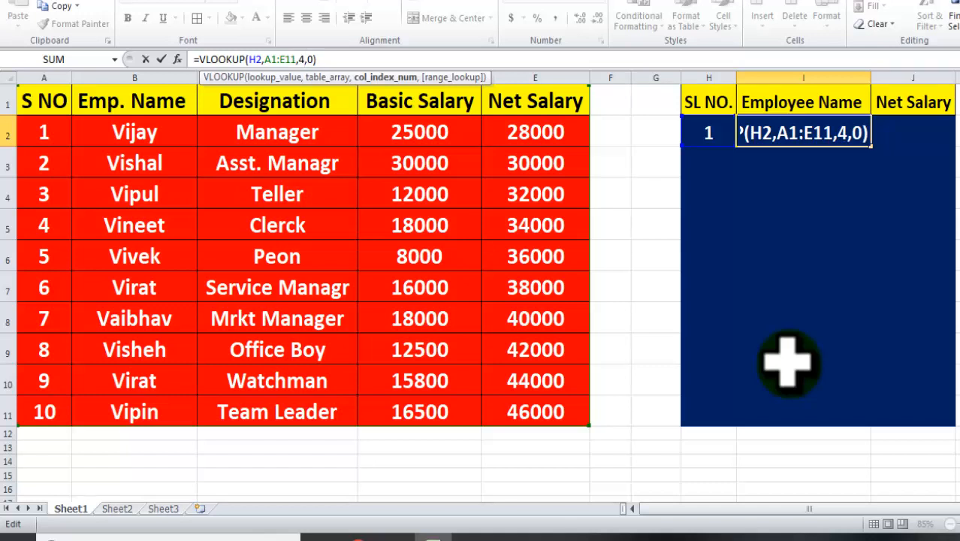
key(Return)
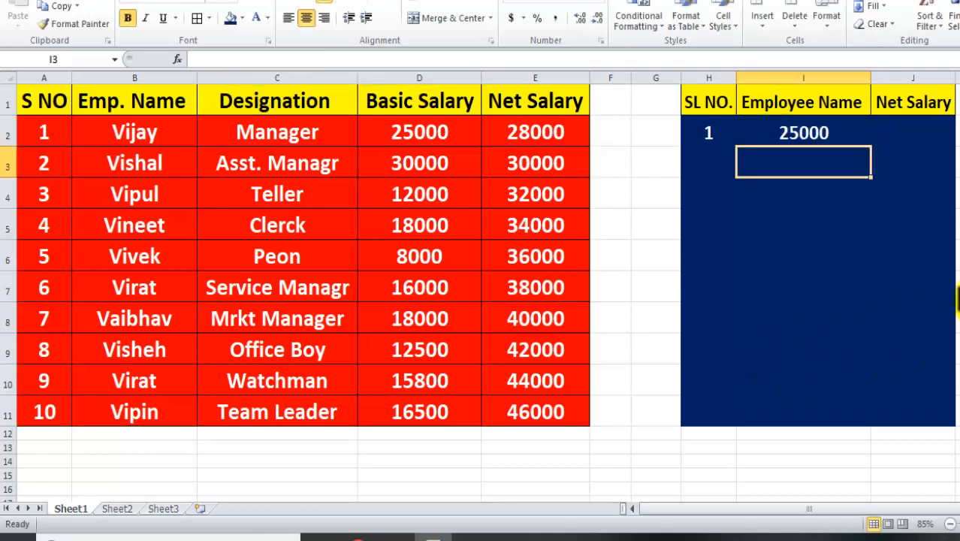
click(797, 133)
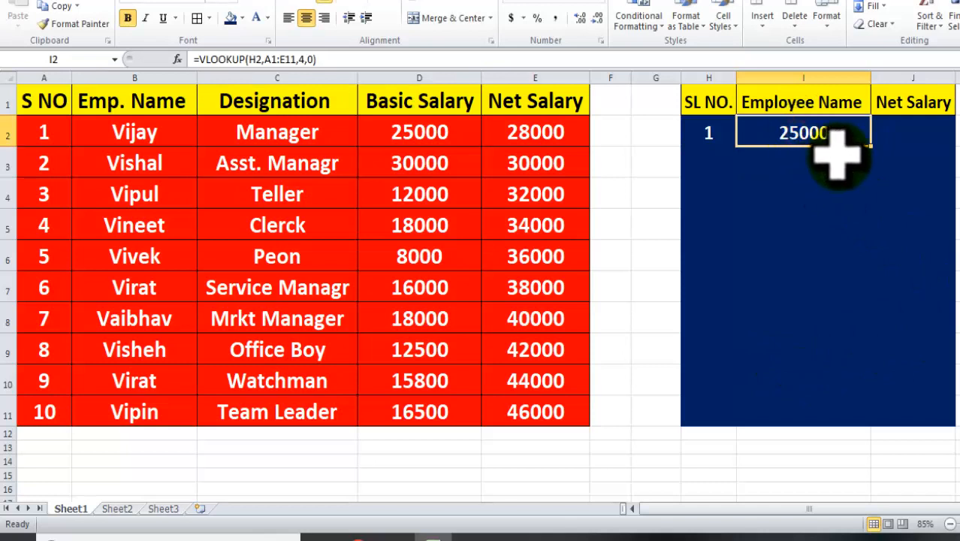
Enter =VLOOKUP(H2,A1:E11,5,0) in J2 under Net Salary, using the whole employee table as the lookup range
click(907, 132)
text(=)
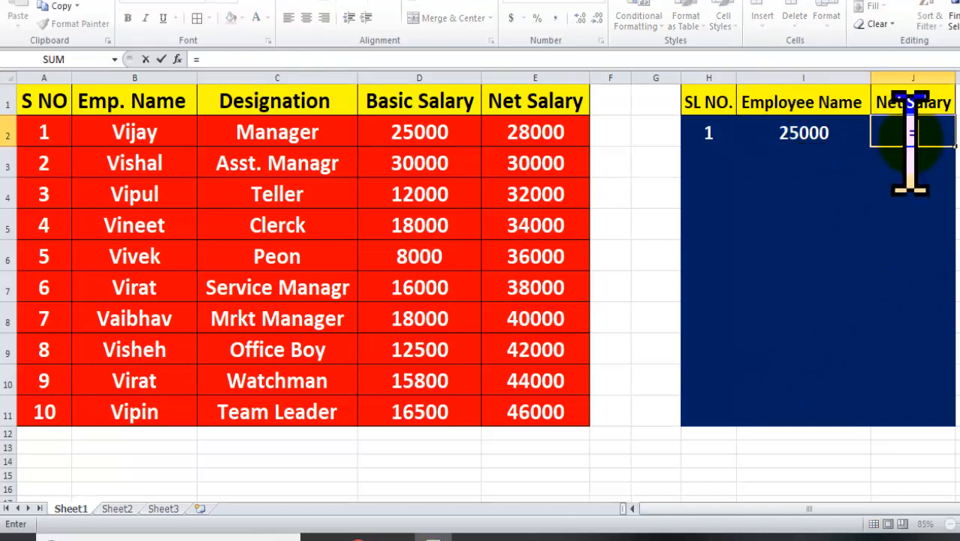
text(vlokkup()
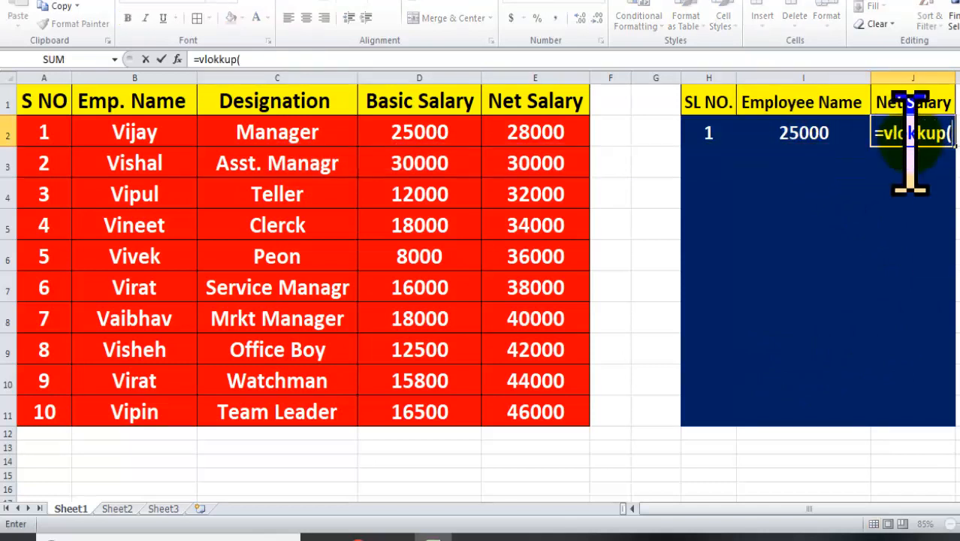
key(BackSpace)
key(BackSpace)
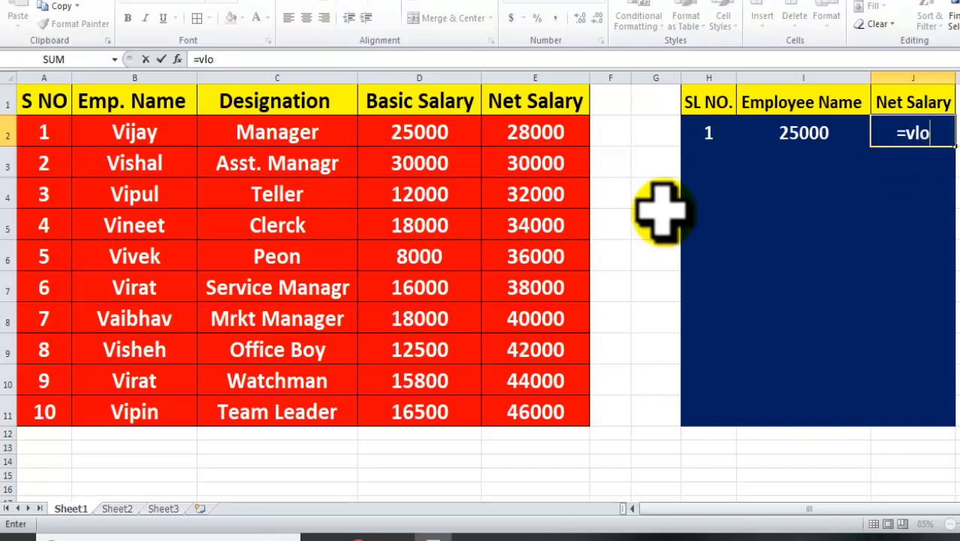
text(okup()
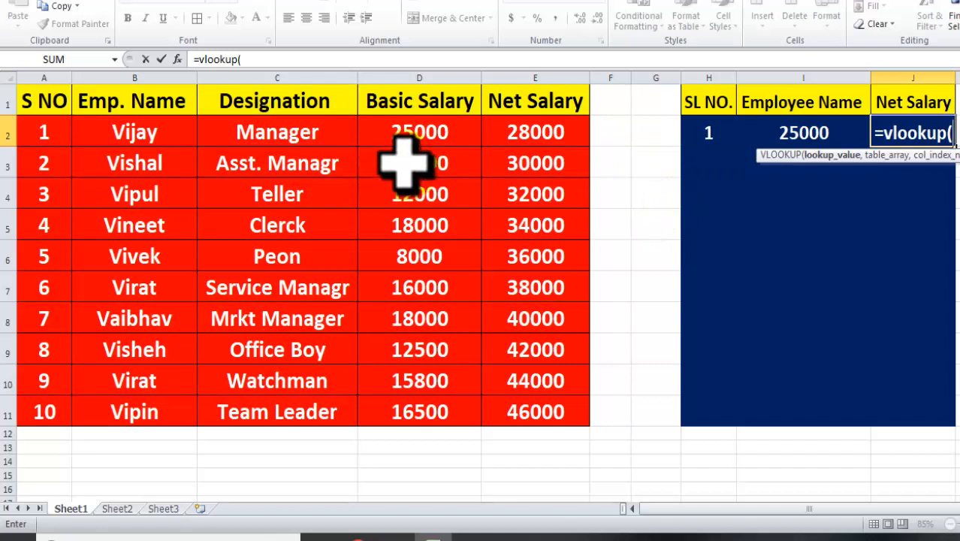
click(700, 133)
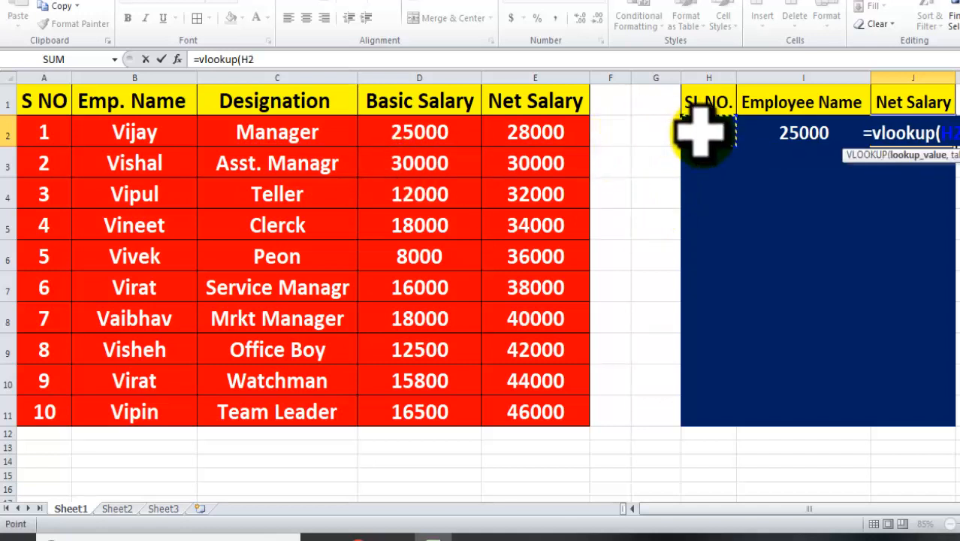
text(,)
drag(36, 101, 555, 414)
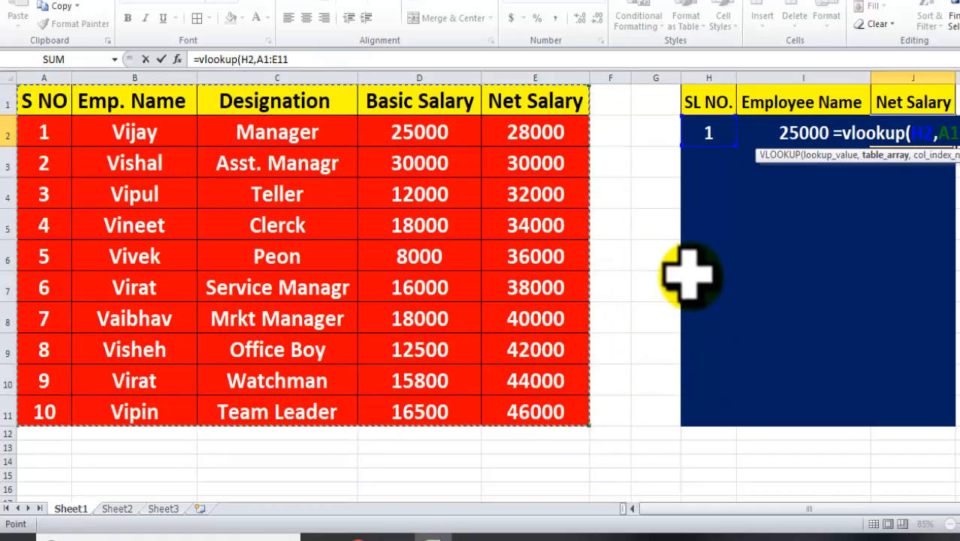
text(,)
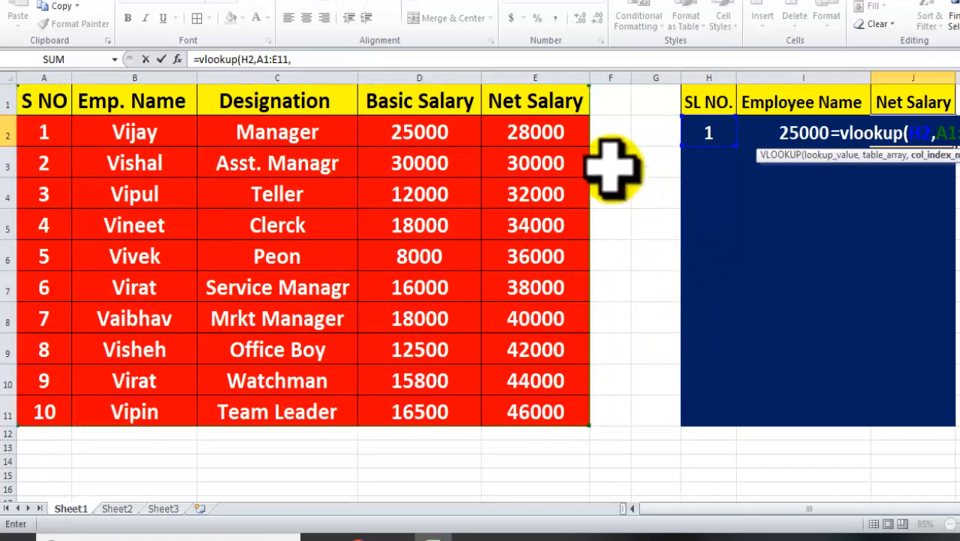
text(5,)
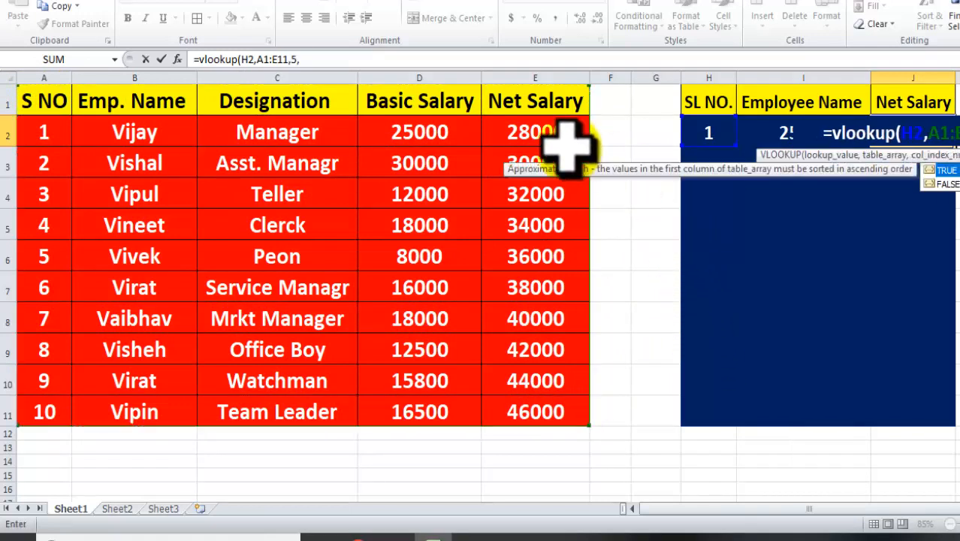
text(0)
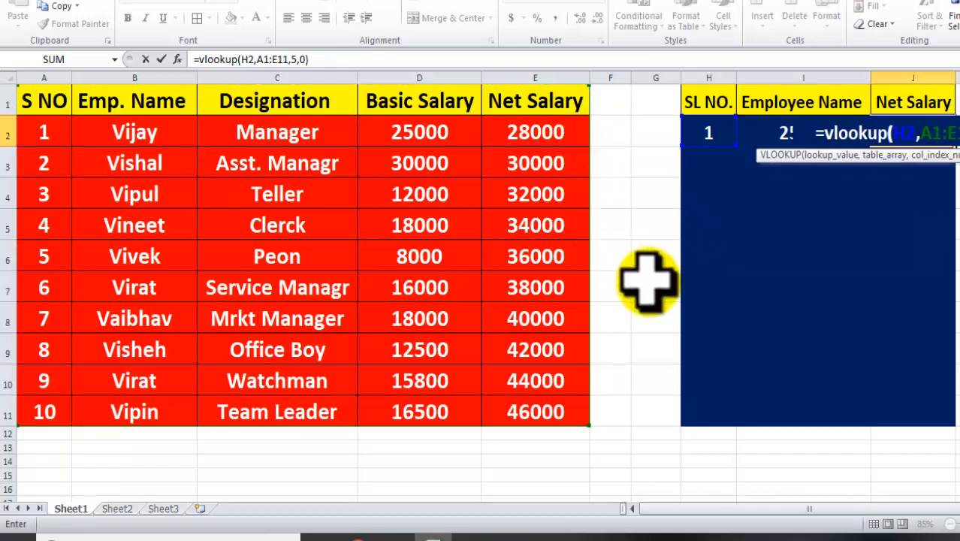
text())
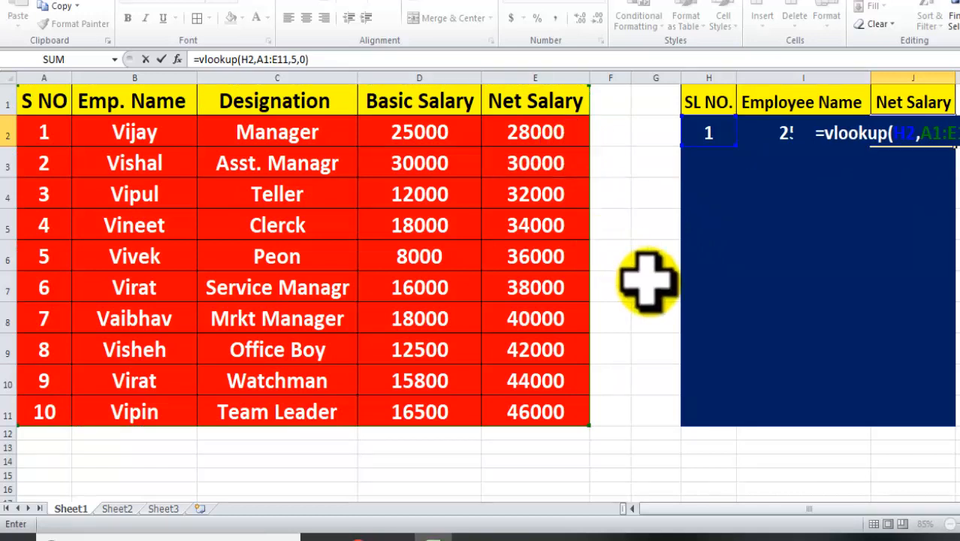
key(Return)
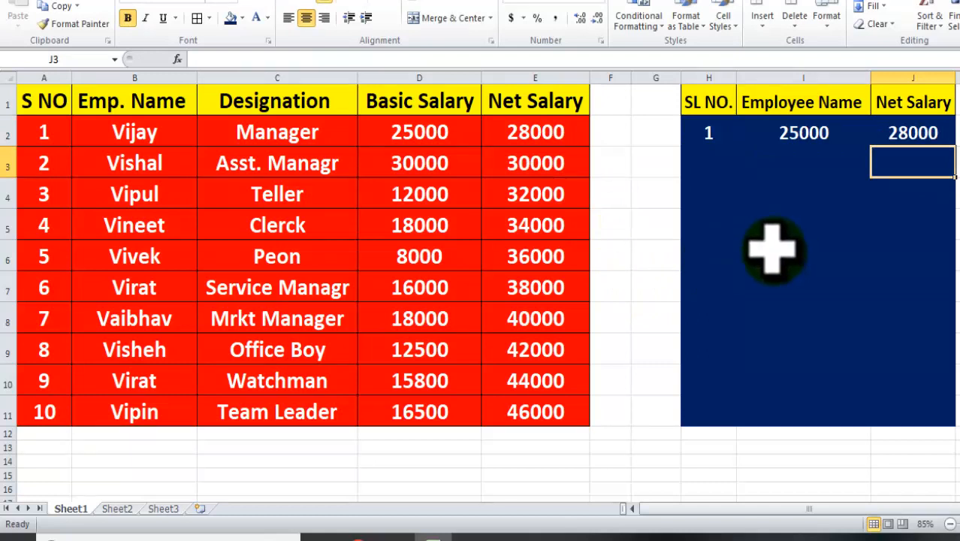
Change the column index of the VLOOKUP formula in I2 to 3, matching the Designation column
click(806, 135)
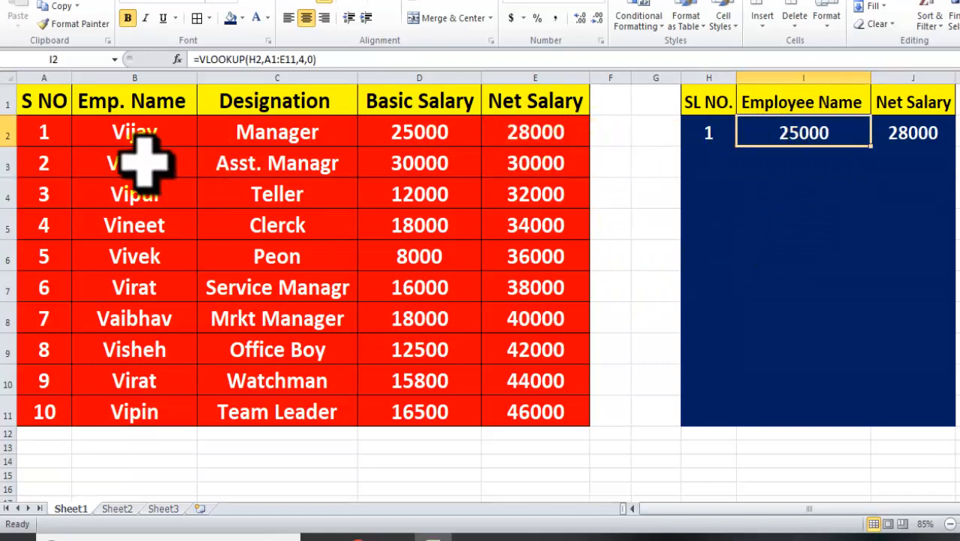
click(37, 130)
click(136, 131)
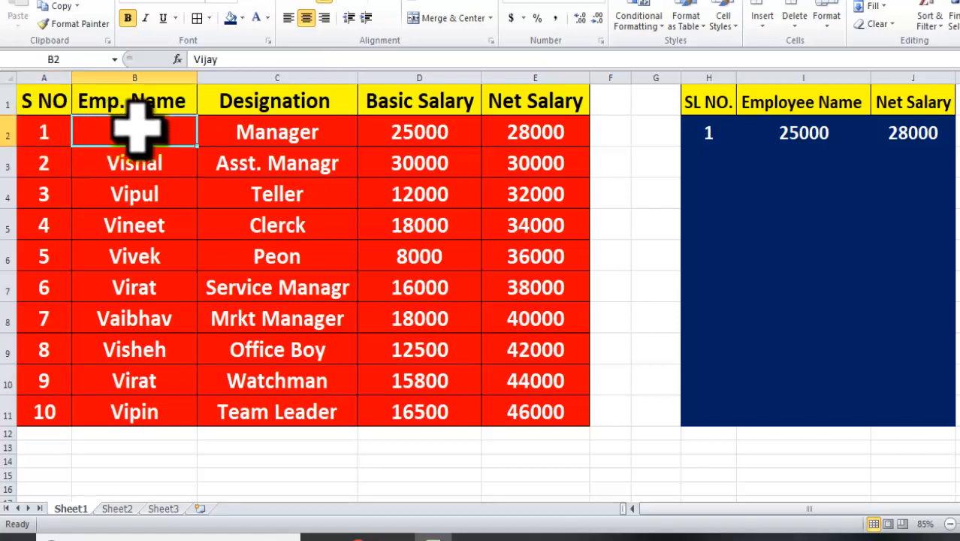
click(279, 130)
click(796, 133)
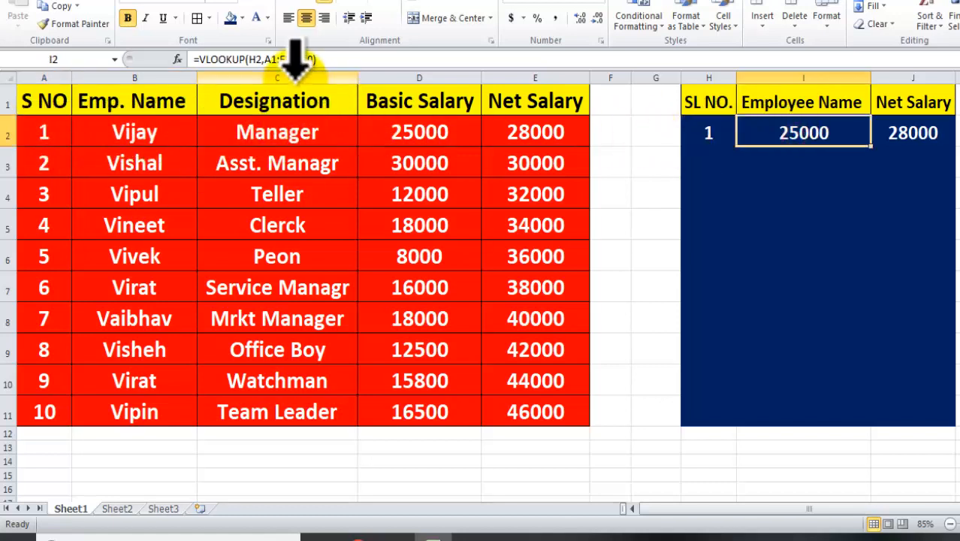
double_click(303, 58)
key(BackSpace)
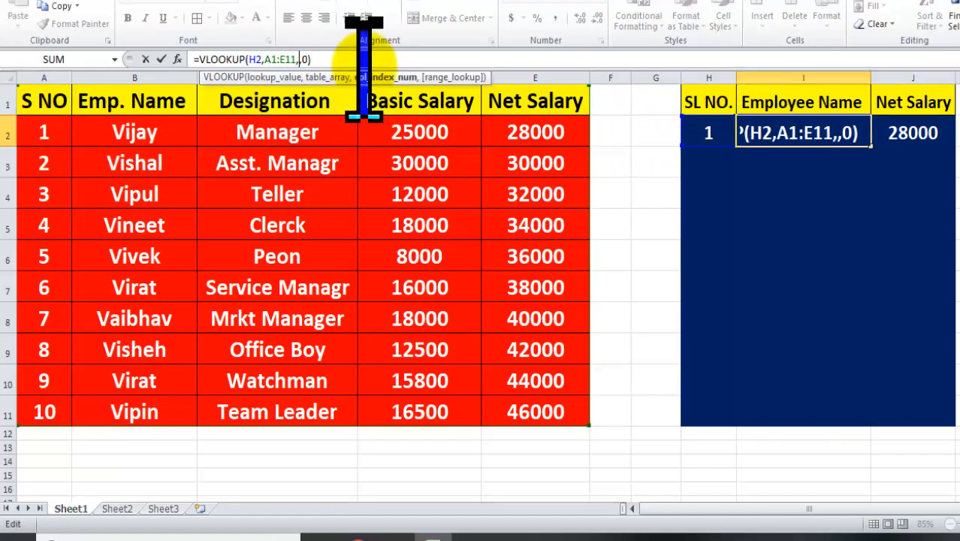
text(3)
key(Return)
click(774, 124)
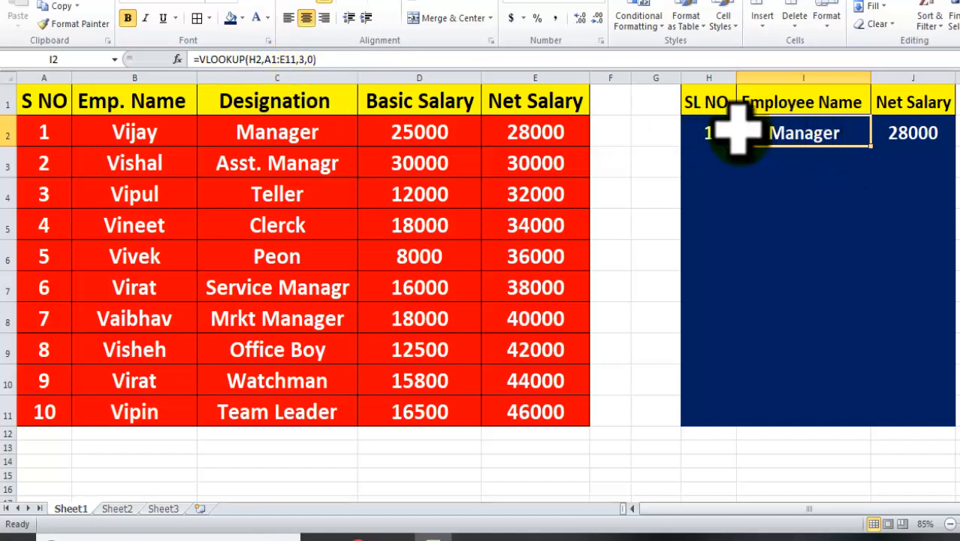
Set the column index of the VLOOKUP formula in I2 to 2, matching the Emp. Name column
click(160, 130)
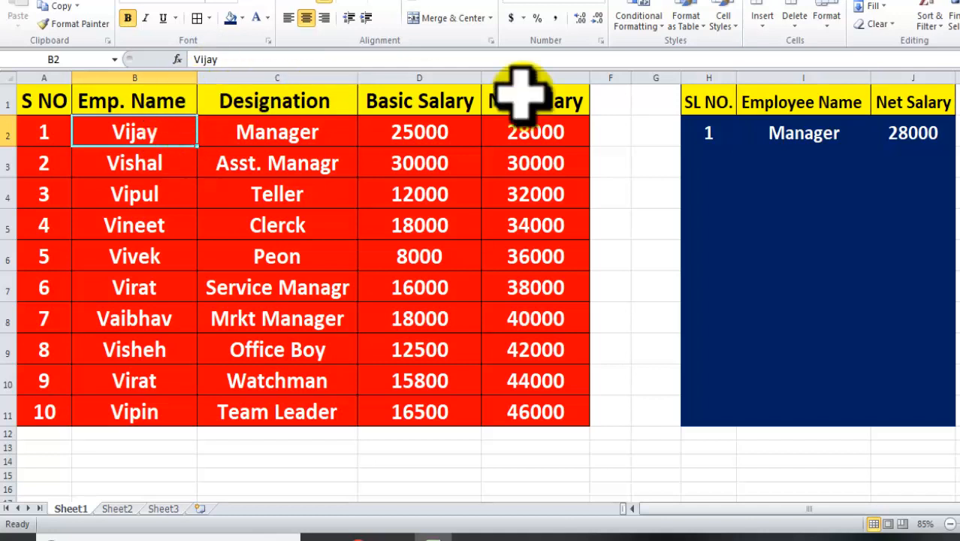
click(796, 131)
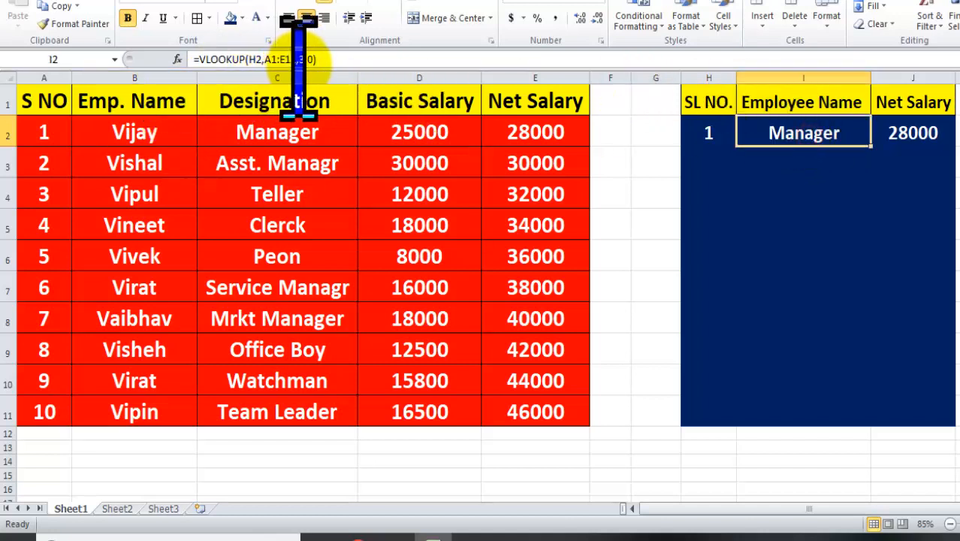
click(345, 59)
key(BackSpace)
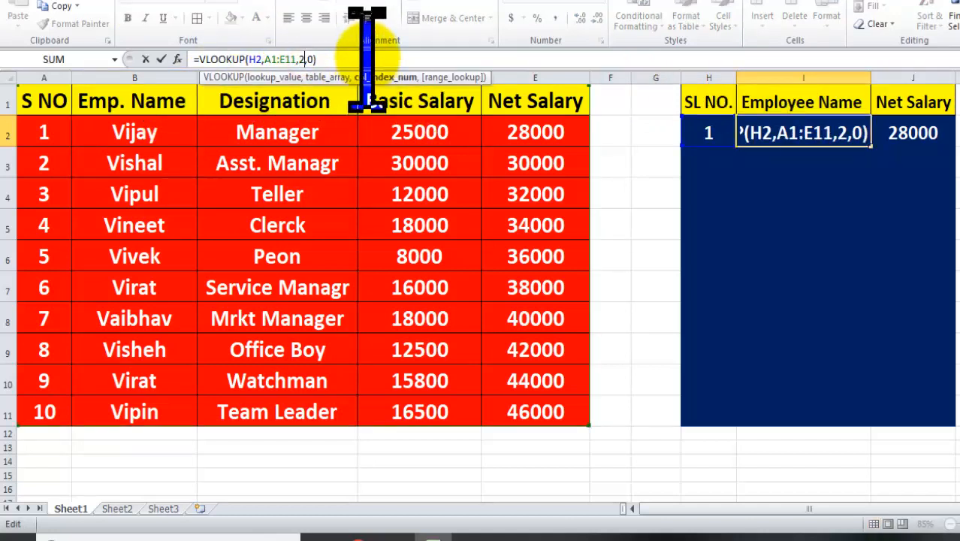
key(Return)
click(810, 132)
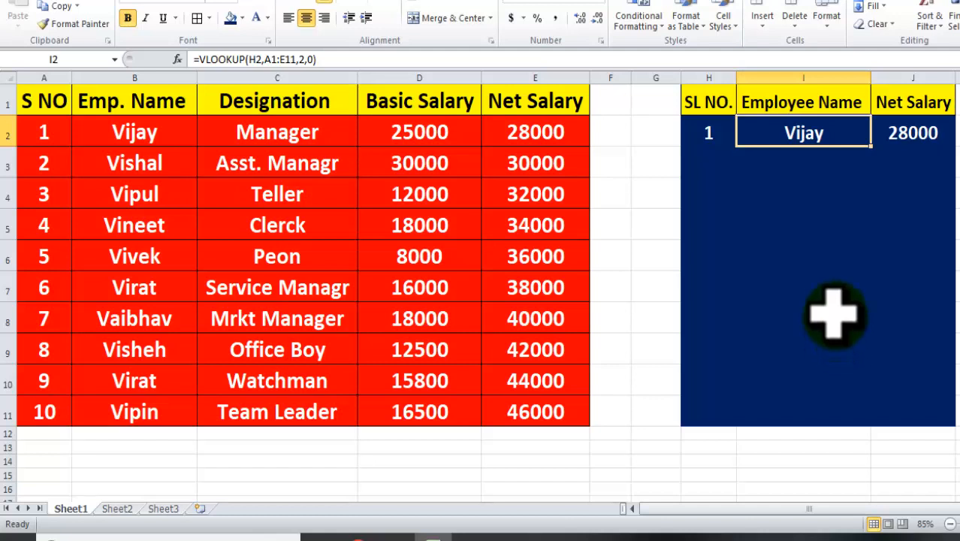
click(473, 534)
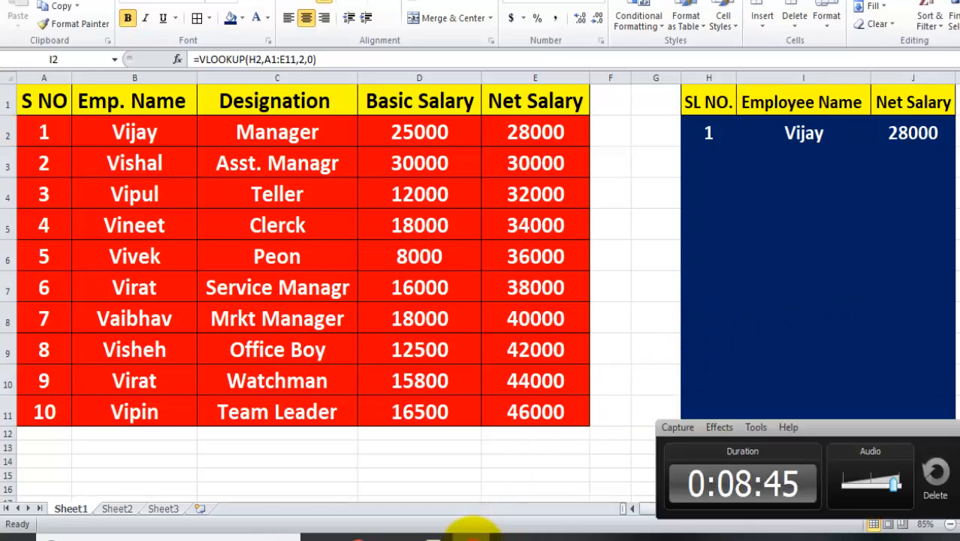